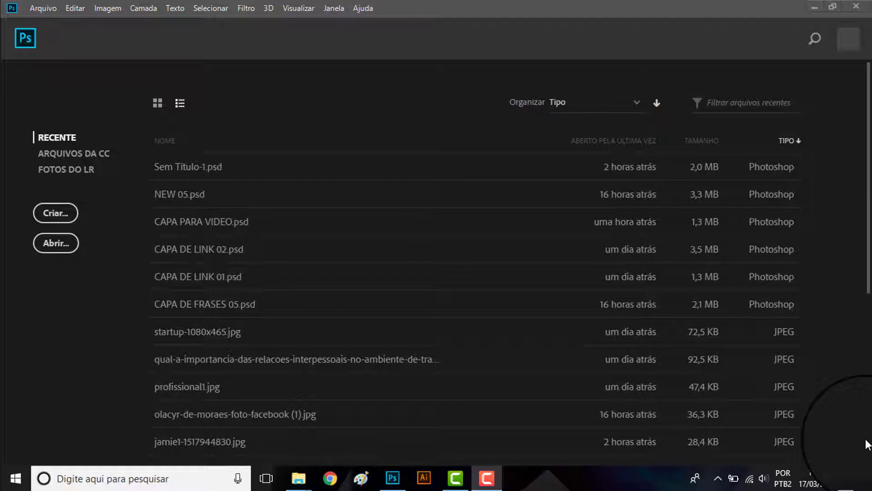
Create a new 600 × 300 px RGB document at 72 pixels per inch with a white background
left_click(66, 213)
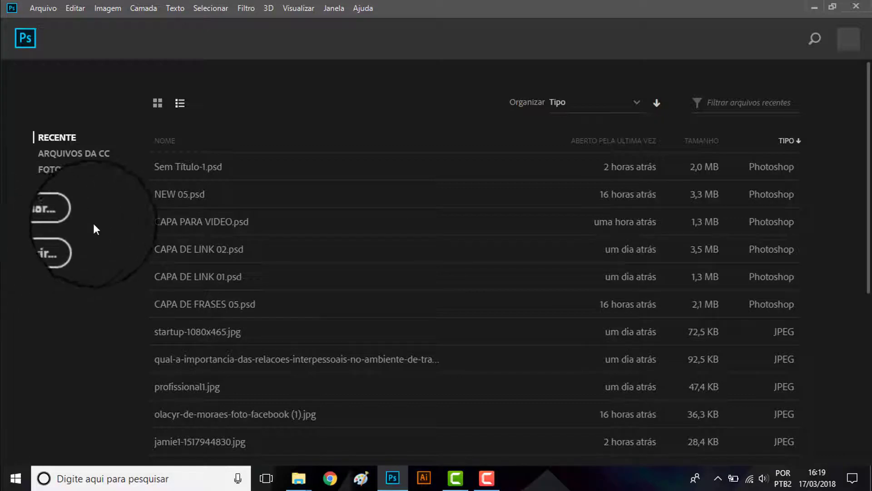
left_click(71, 219)
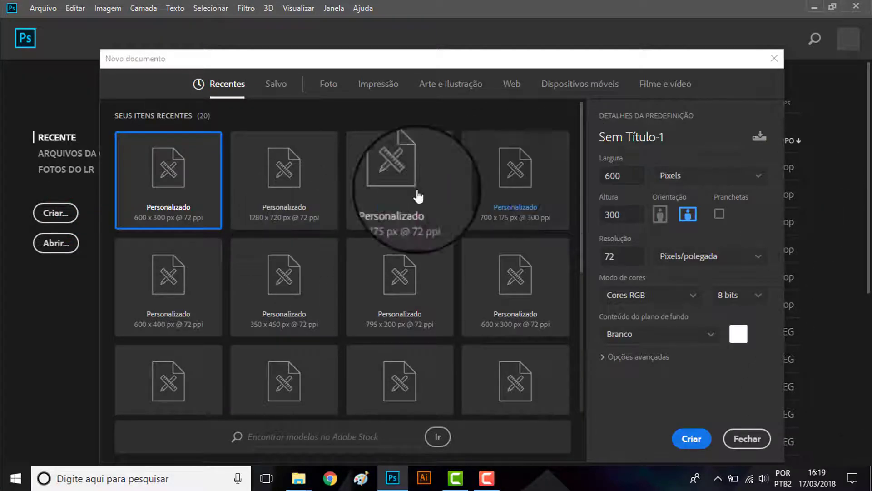
left_click(634, 175)
left_click(632, 214)
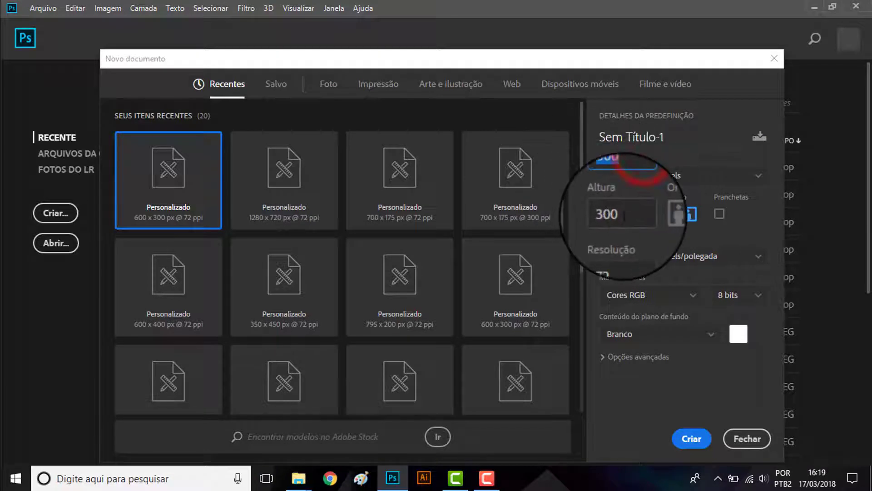
left_click(629, 255)
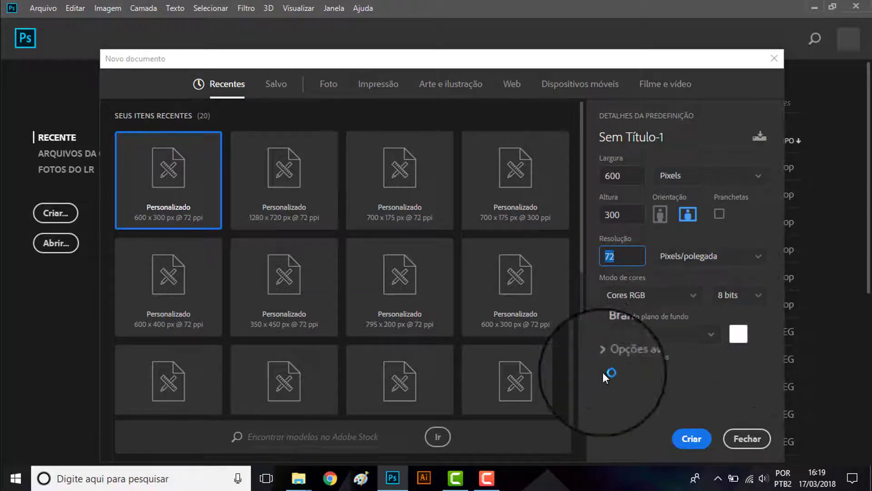
left_click(686, 441)
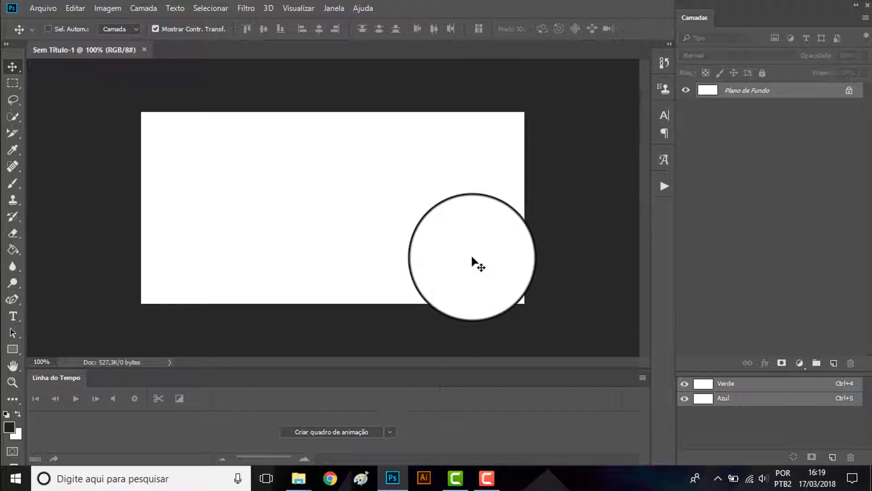
left_click_drag(473, 258, 445, 205)
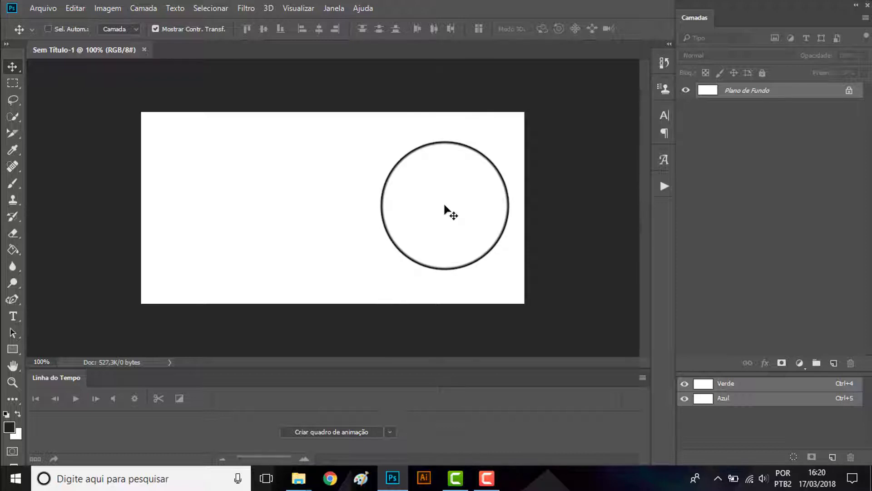
left_click_drag(445, 205, 448, 223)
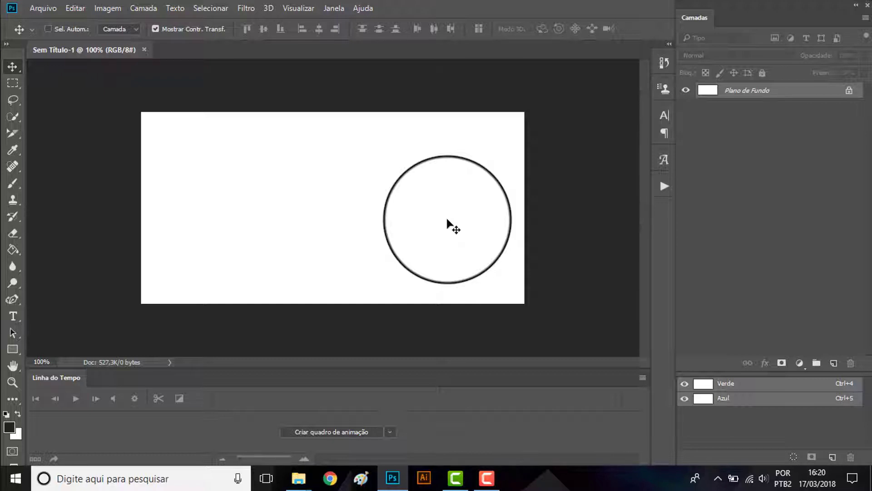
left_click_drag(448, 220, 430, 266)
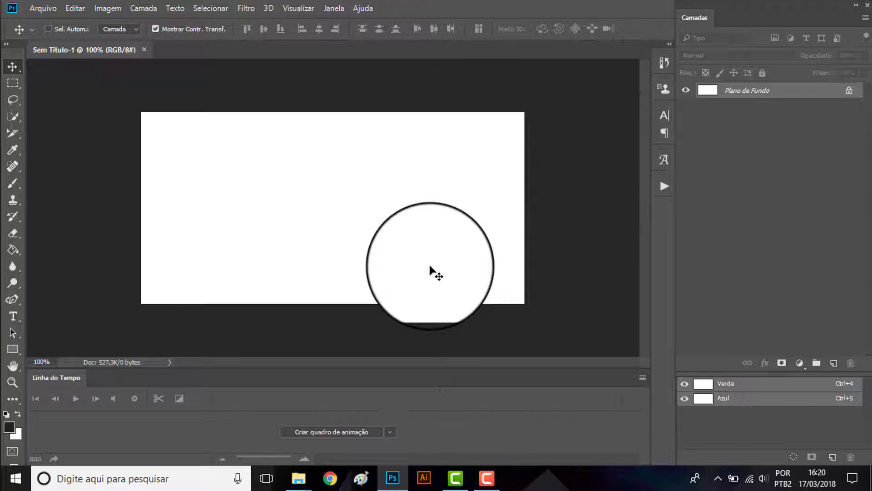
Browse the preset shapes offered by the Custom Shape tool
left_click(12, 348)
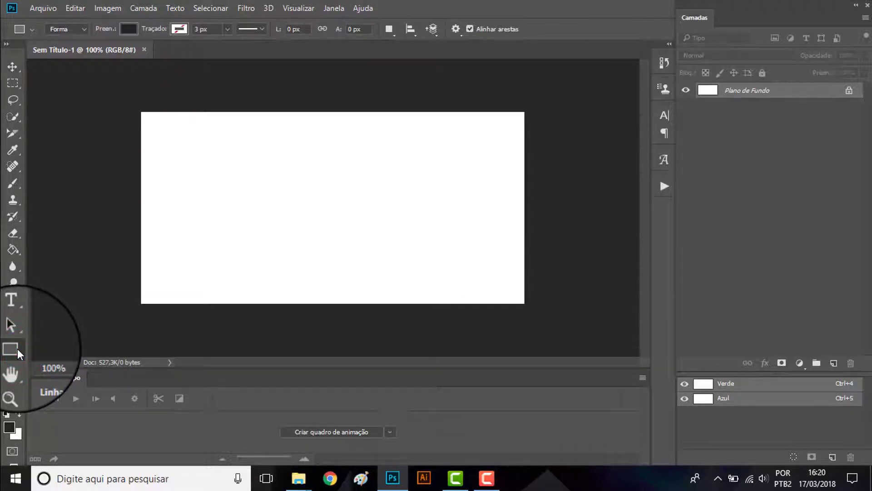
right_click(18, 349)
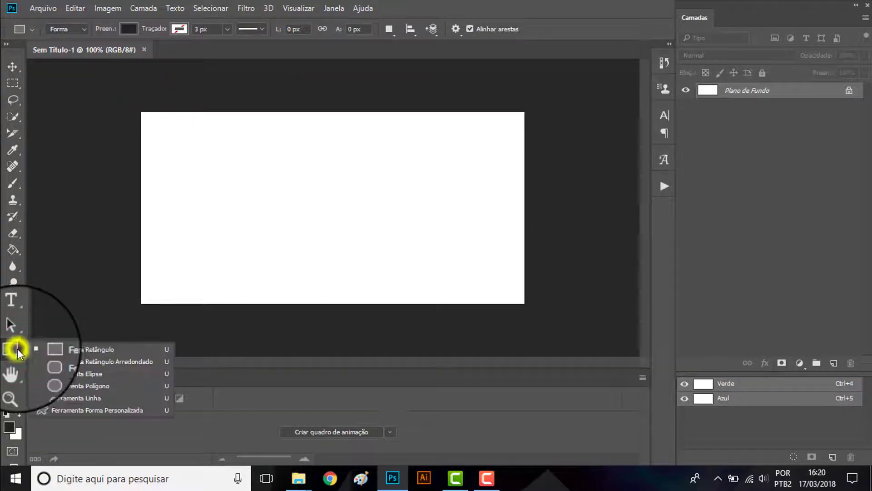
left_click(99, 410)
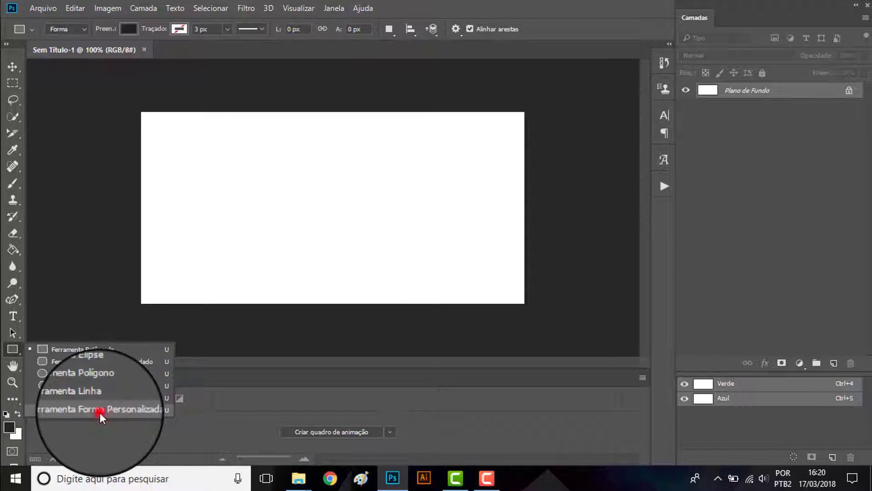
left_click(512, 30)
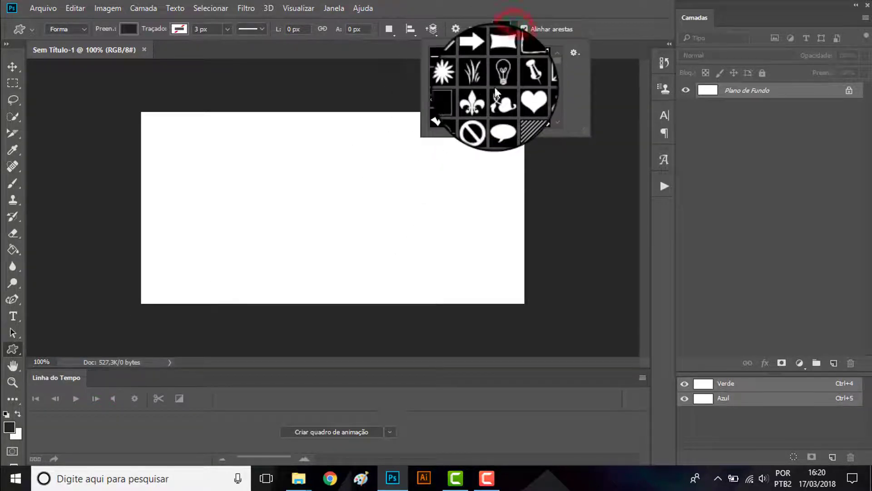
scroll(496, 94, "down", 3)
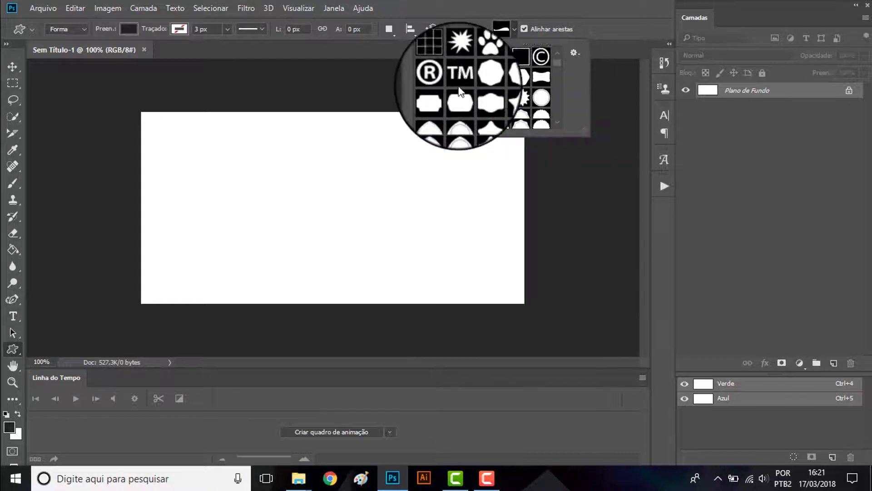
scroll(482, 91, "down", 3)
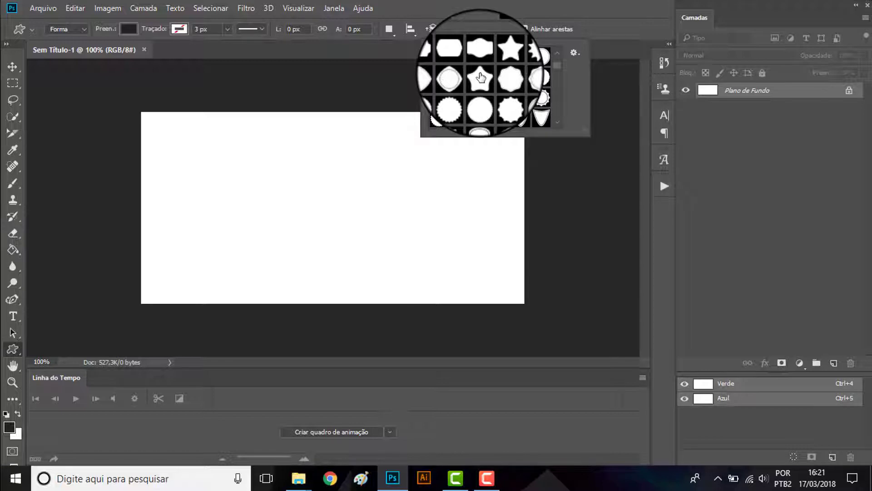
Draw a rectangle about 209 × 178 px on the left half of the canvas and fill it with black
right_click(11, 349)
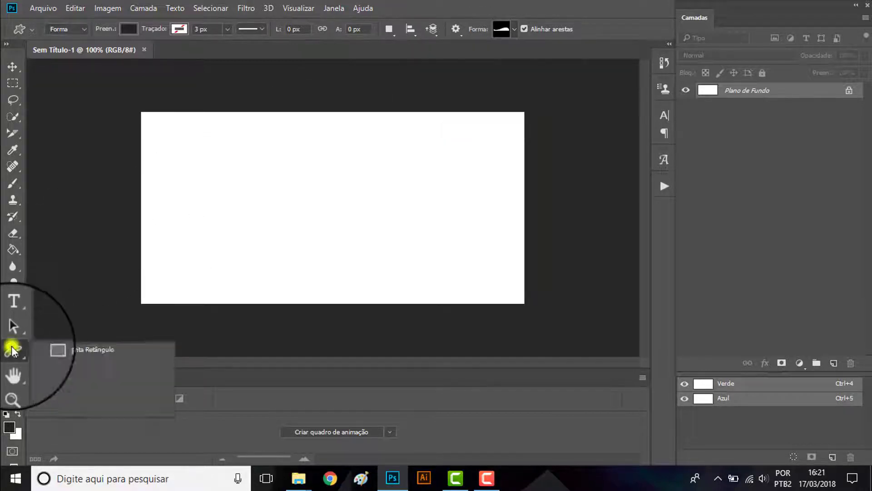
left_click(64, 350)
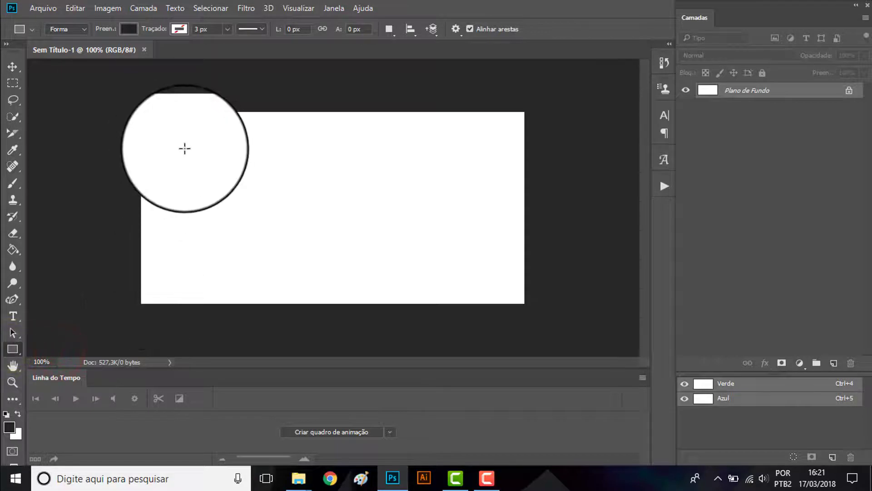
left_click_drag(185, 148, 318, 261)
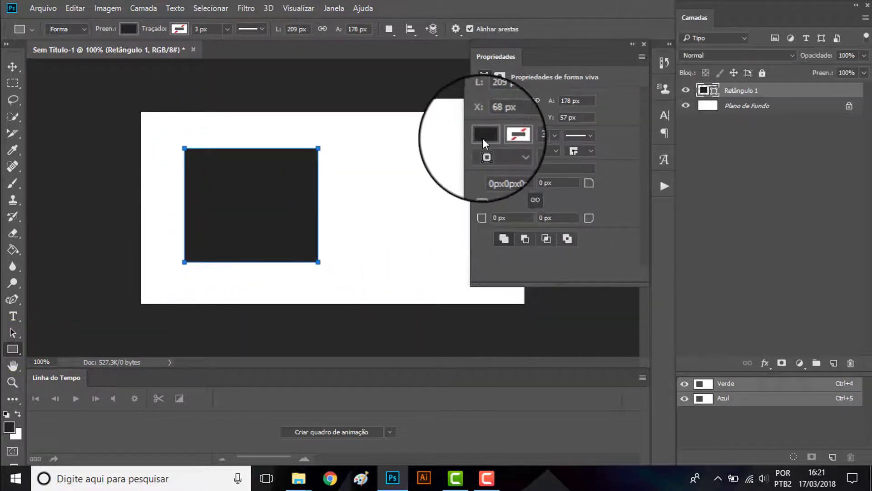
left_click(482, 138)
left_click(567, 240)
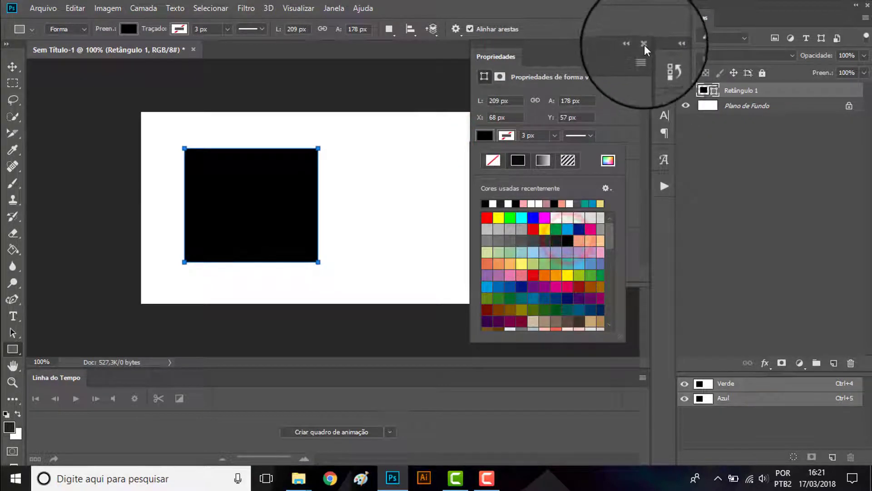
left_click(644, 44)
left_click(12, 66)
left_click_drag(245, 185, 408, 184)
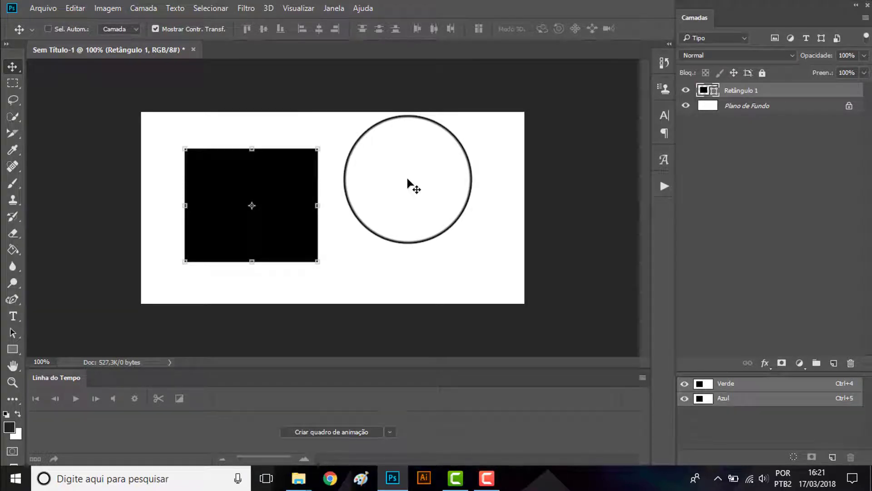
Rename the rectangle's layer as BASE 01
left_click(746, 93)
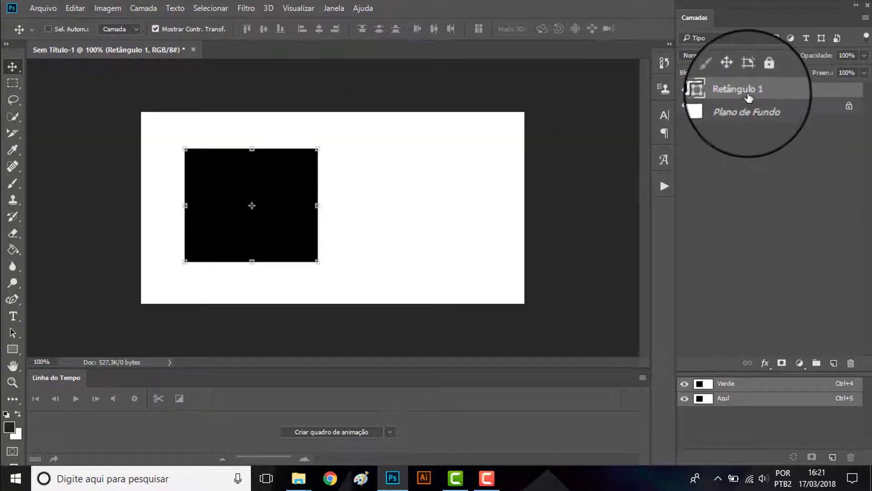
double_click(747, 91)
type("BASE")
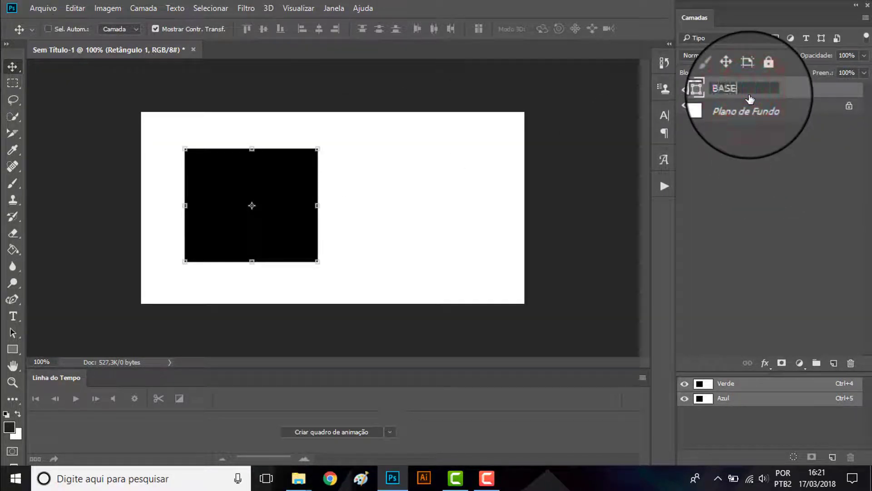
type(" 01")
key("Return")
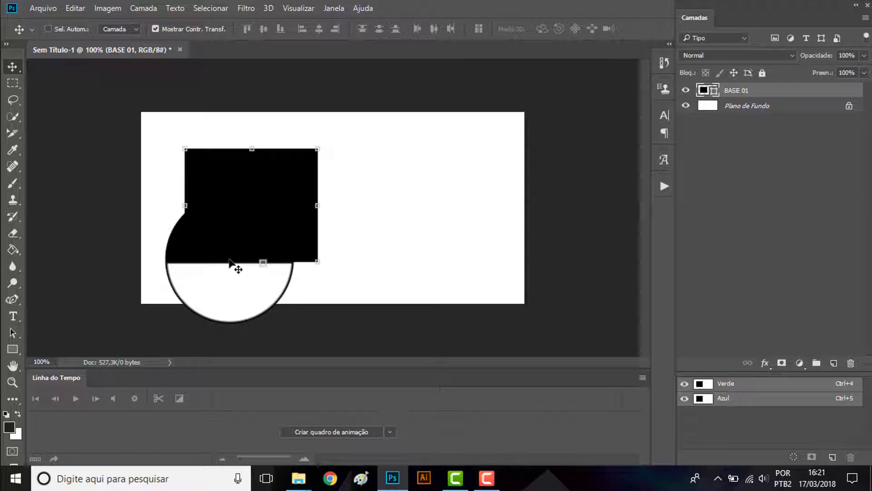
Duplicate the BASE 01 layer and rename the copy as BASE 02
key("ctrl+j")
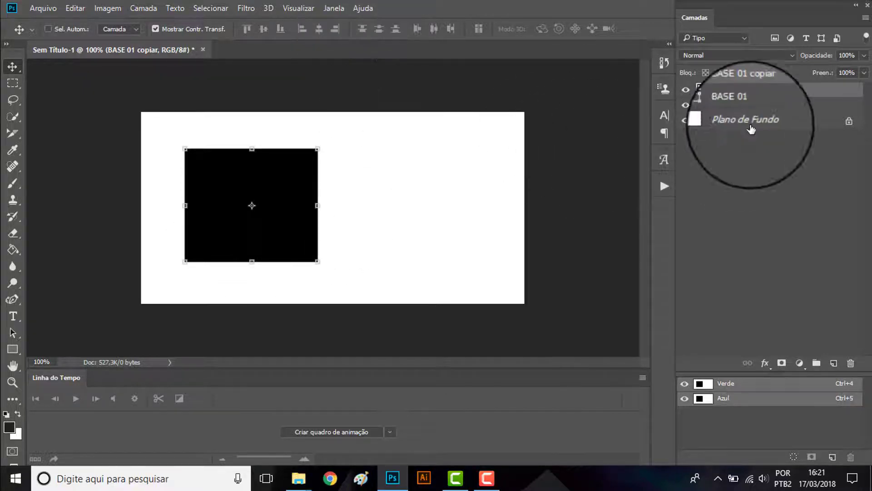
double_click(759, 90)
double_click(759, 90)
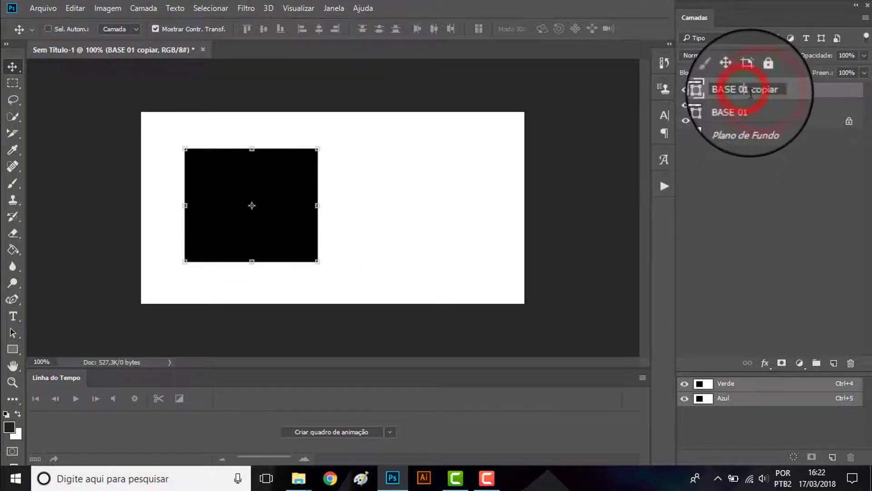
type("2")
key("Return")
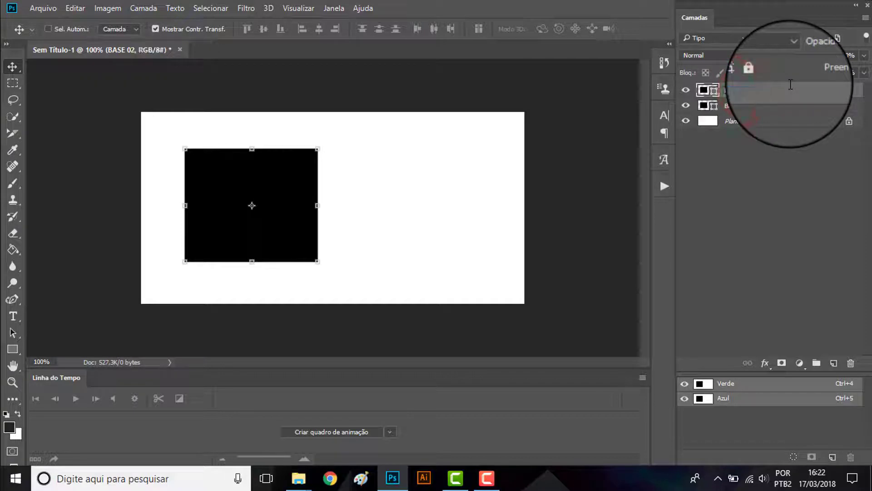
Place BASE 02 just to the right of BASE 01 with a narrow gap, and widen both rectangles slightly together
left_click_drag(283, 227, 424, 225)
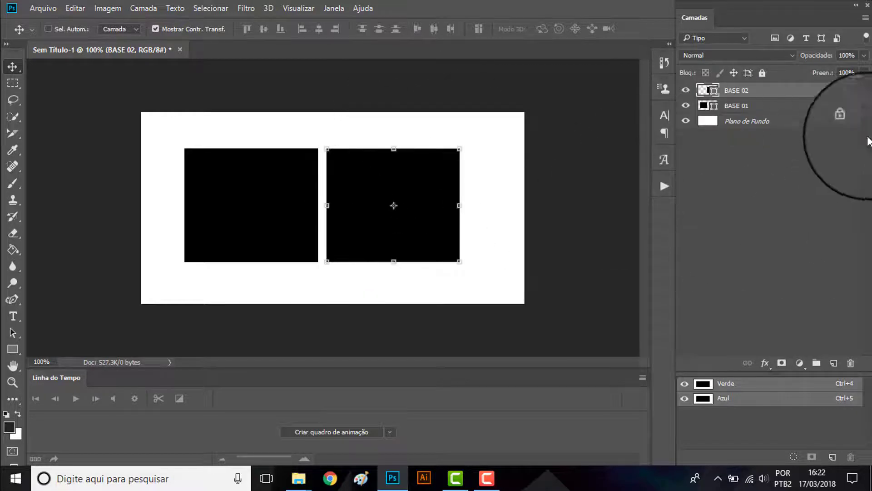
left_click(765, 107)
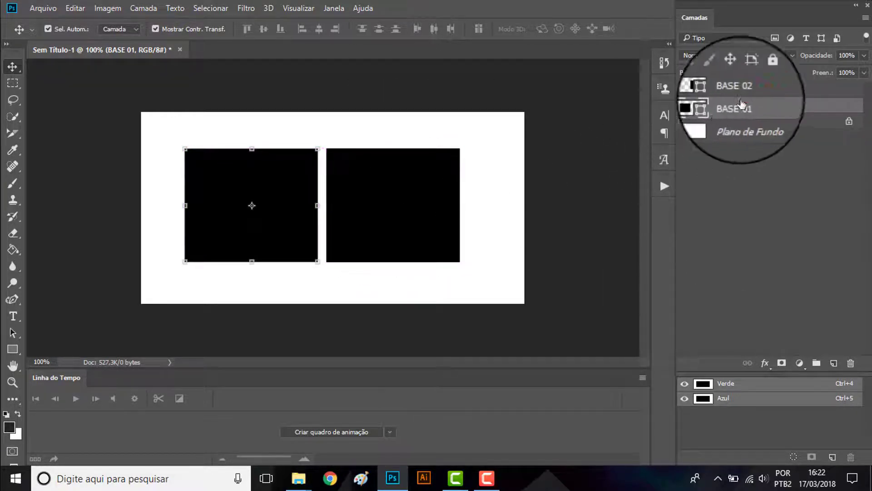
left_click(757, 92, "ctrl")
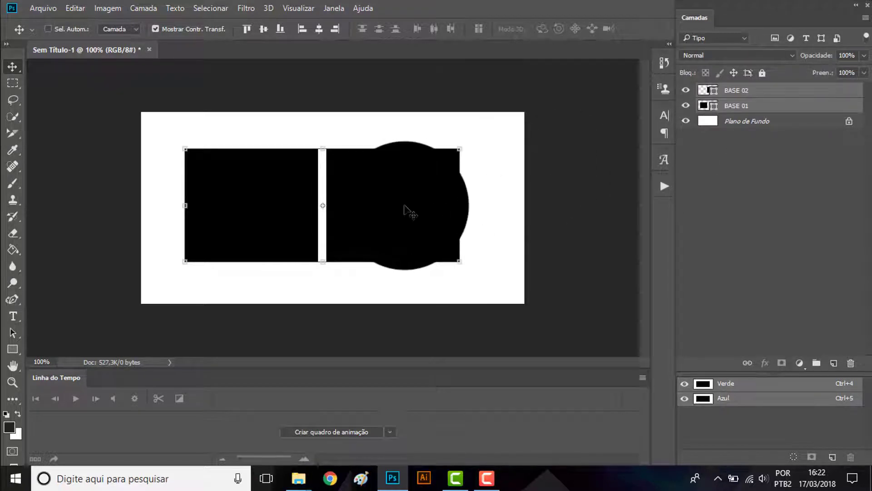
left_click_drag(405, 209, 408, 205)
left_click_drag(464, 205, 473, 204)
key("Return")
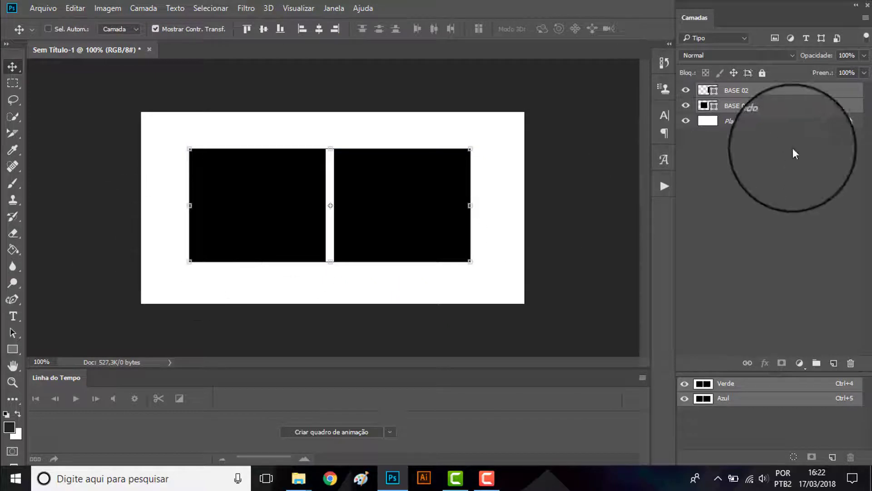
Open the GIFs tumblr_p5glfxOkma1vuvlpoo1_r1_540 and tumblr_p5glfxOkma1vuvlpoo2_r1_540 from Downloads, leaving both without colour management
left_click(773, 87)
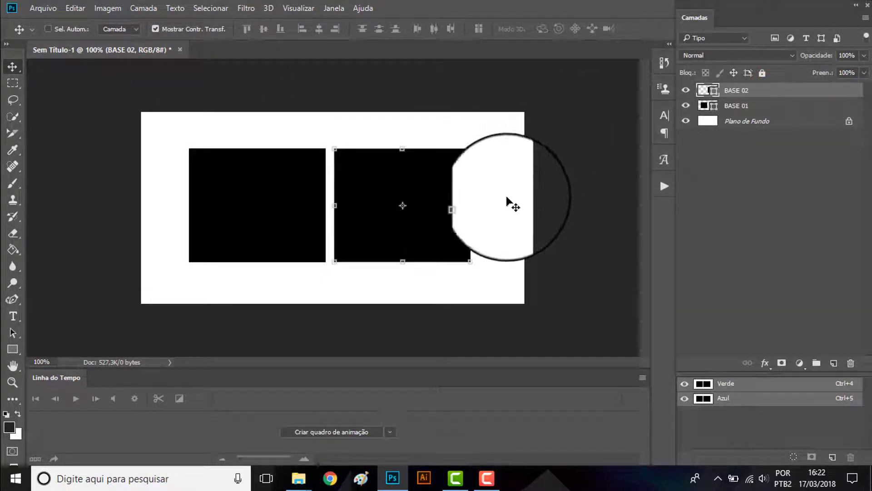
left_click(15, 4)
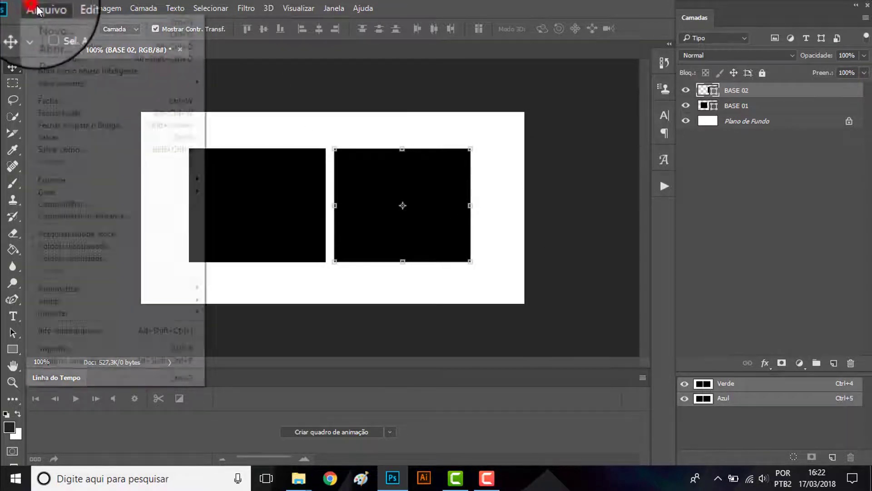
left_click(62, 35)
scroll(389, 137, "down", 3)
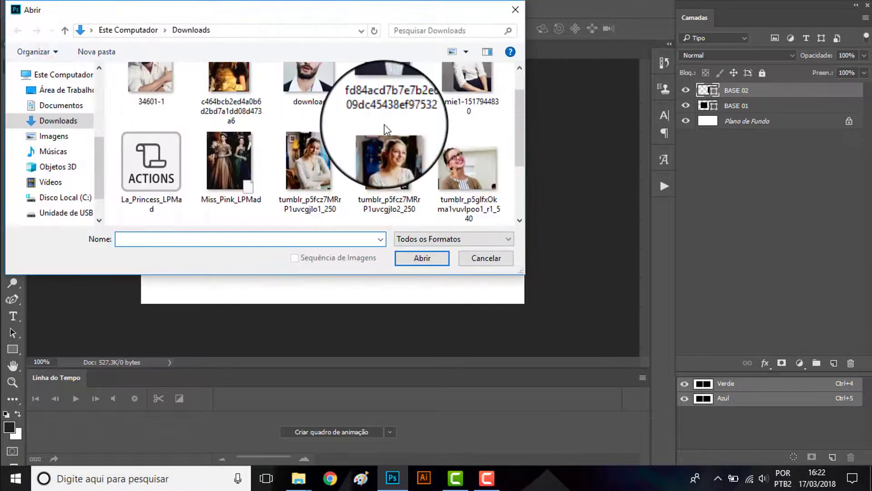
left_click(149, 179)
left_click(474, 101, "ctrl")
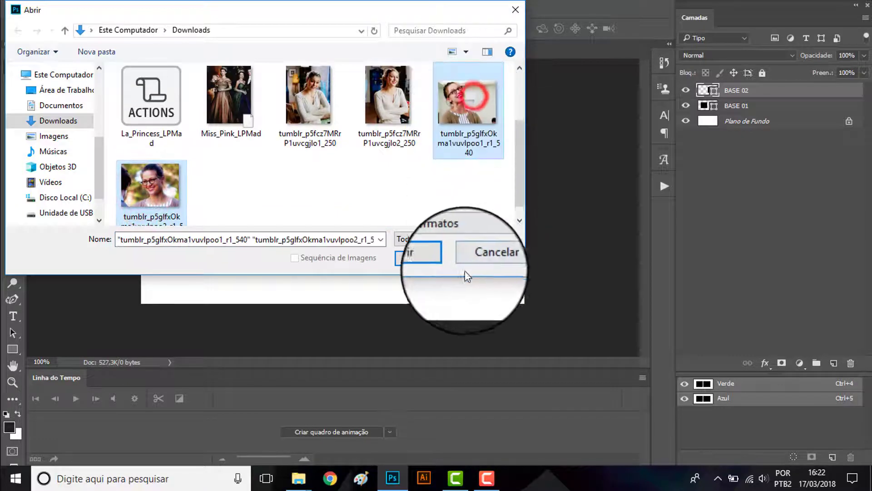
left_click(432, 260)
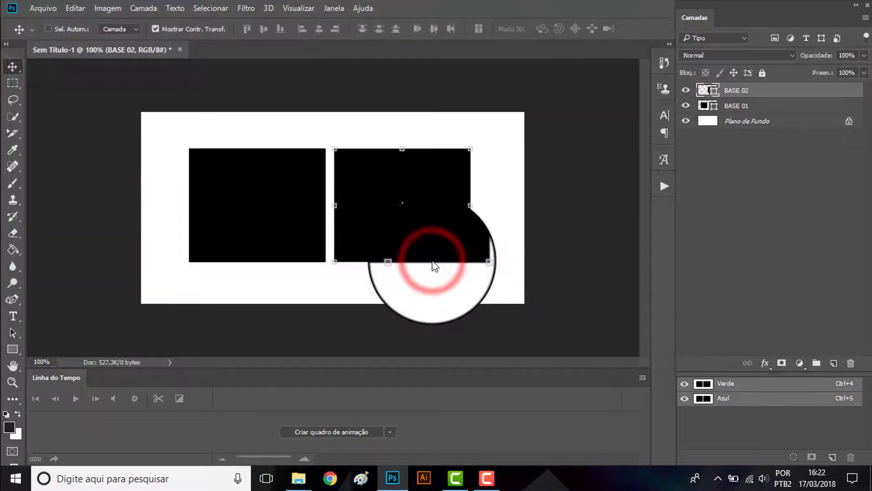
left_click(483, 255)
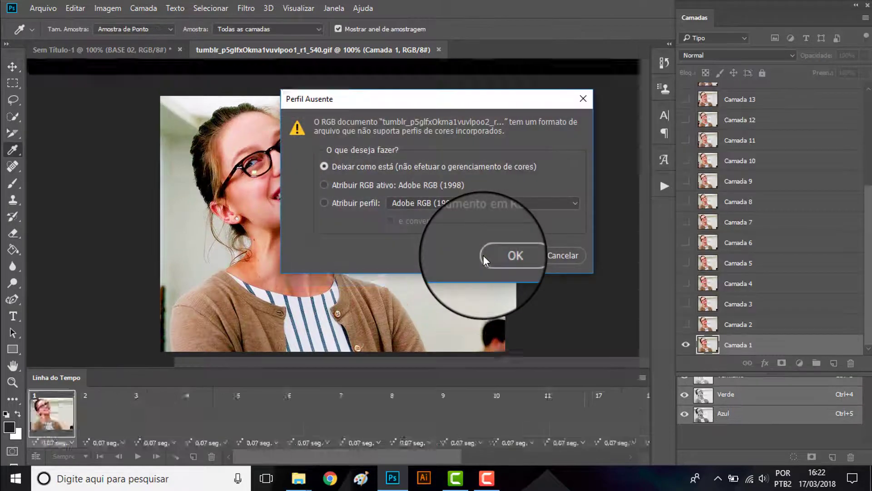
left_click(483, 255)
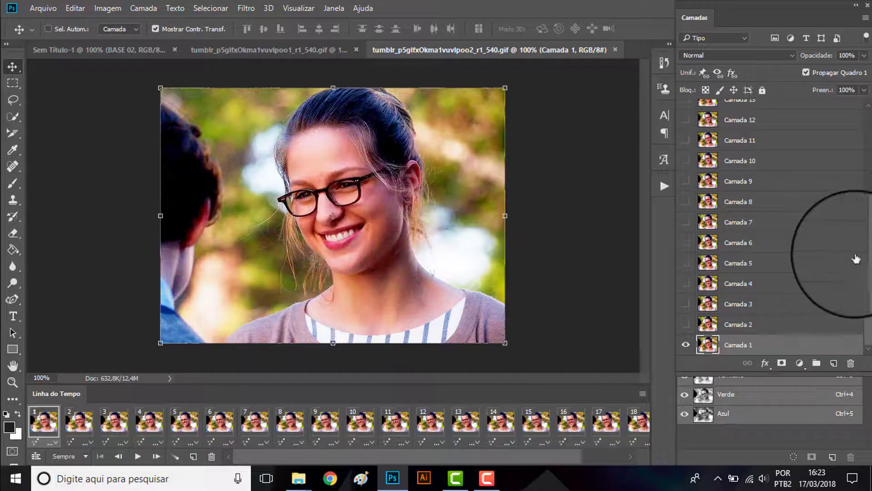
Compare the layer lists of both GIFs and delete the extra layer Camada 21 from tumblr_p5glfxOkma1vuvlpoo1_r1_540.gif
scroll(855, 258, "up", 4)
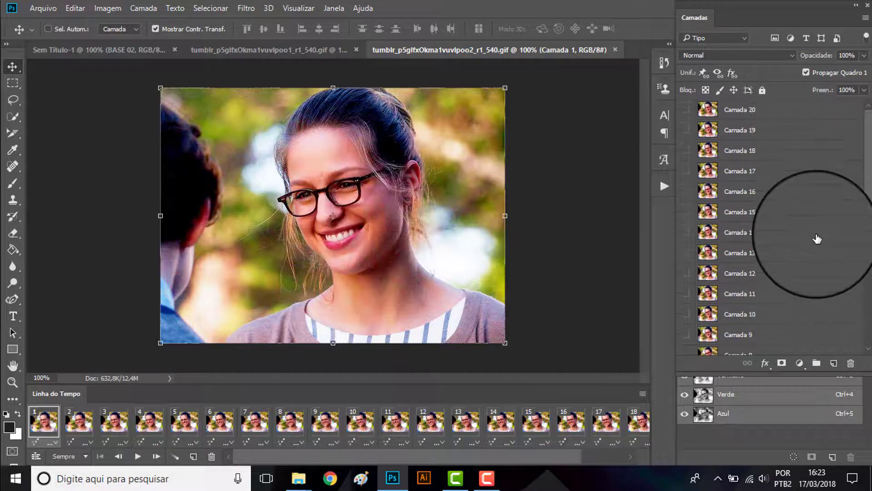
left_click(307, 48)
scroll(785, 214, "up", 5)
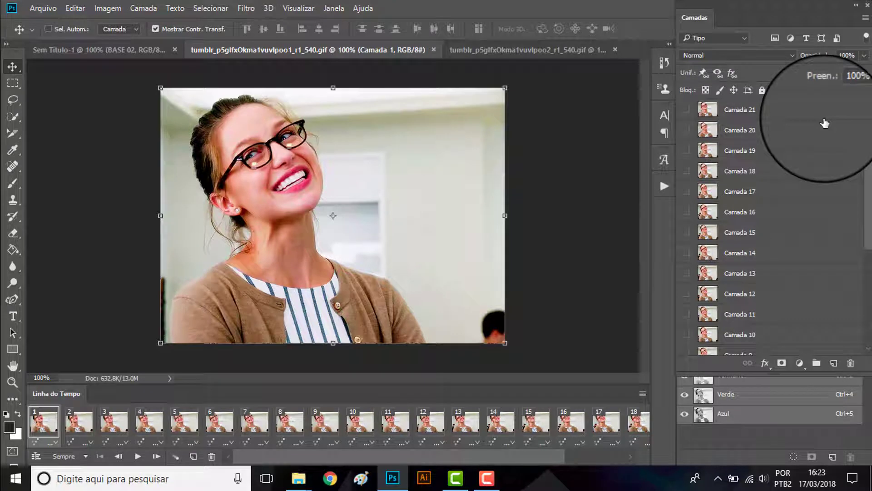
left_click(754, 109)
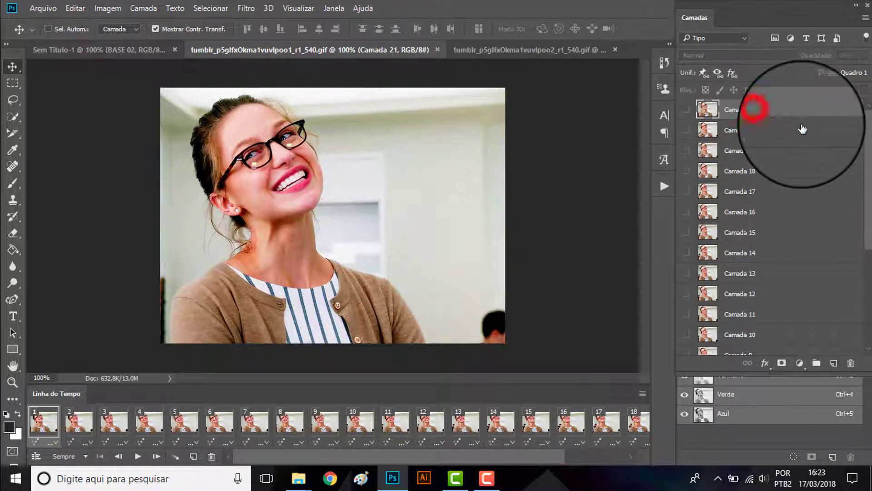
key("Delete")
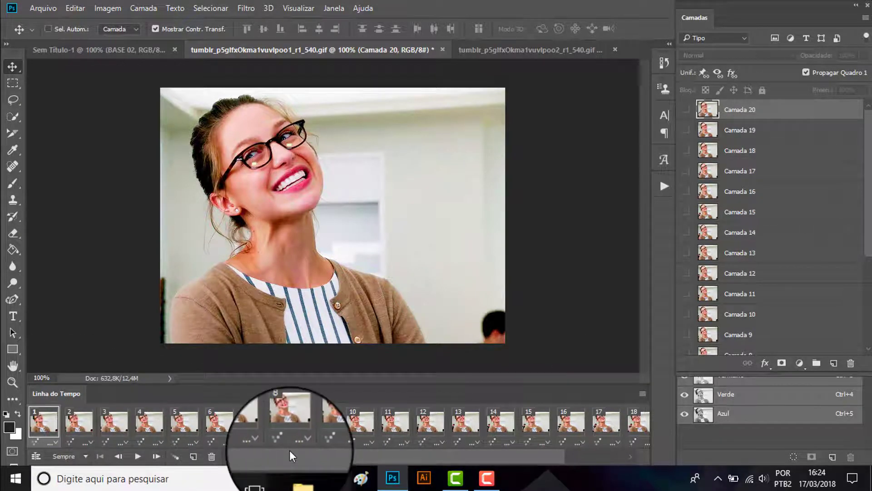
Check the first frame's delay time in both GIFs
left_click(50, 446)
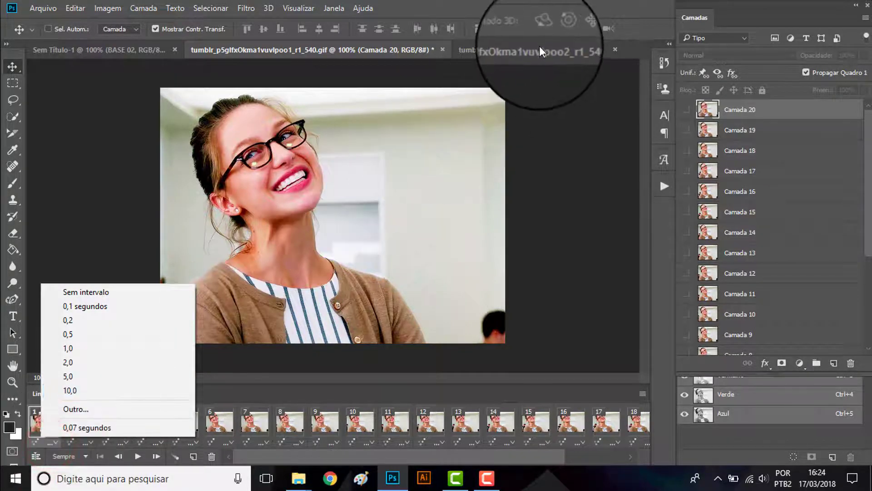
left_click(538, 49)
left_click(51, 443)
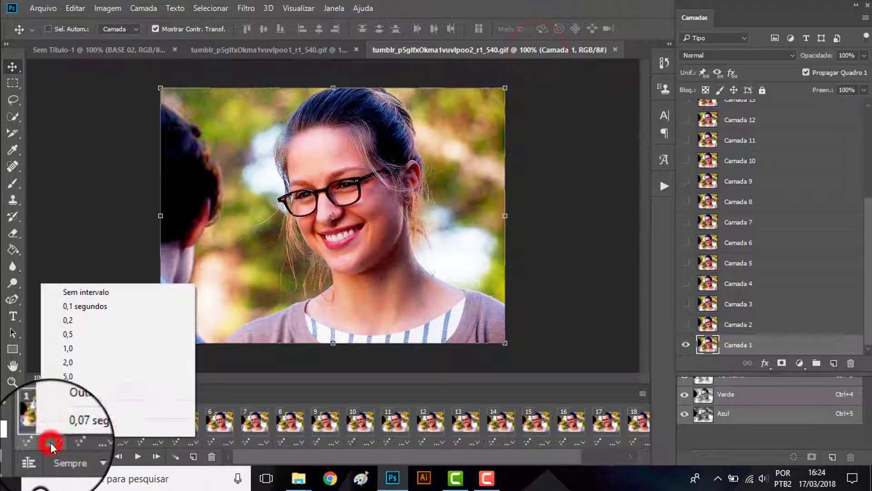
left_click(481, 52)
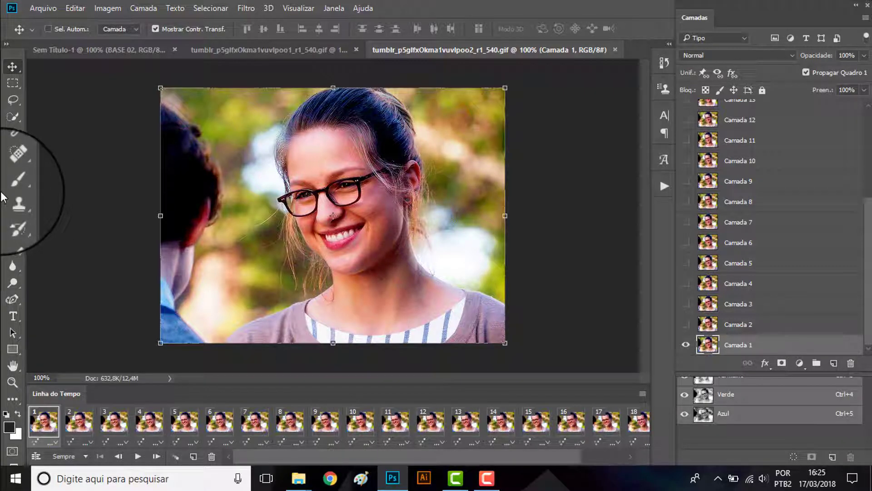
Copy all layers from Camada 1 to Camada 20 of tumblr_p5glfxOkma1vuvlpoo2_r1_540.gif into the Sem Título-1 document
scroll(773, 325, "up", 4)
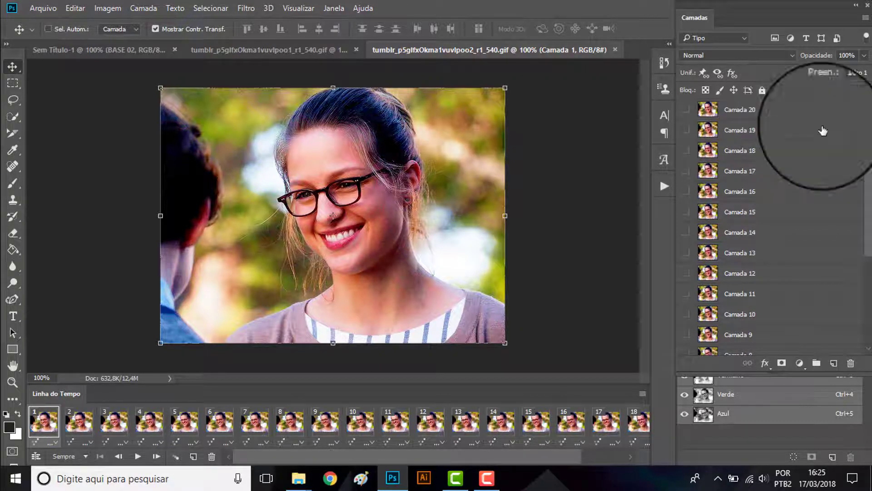
scroll(790, 255, "down", 5)
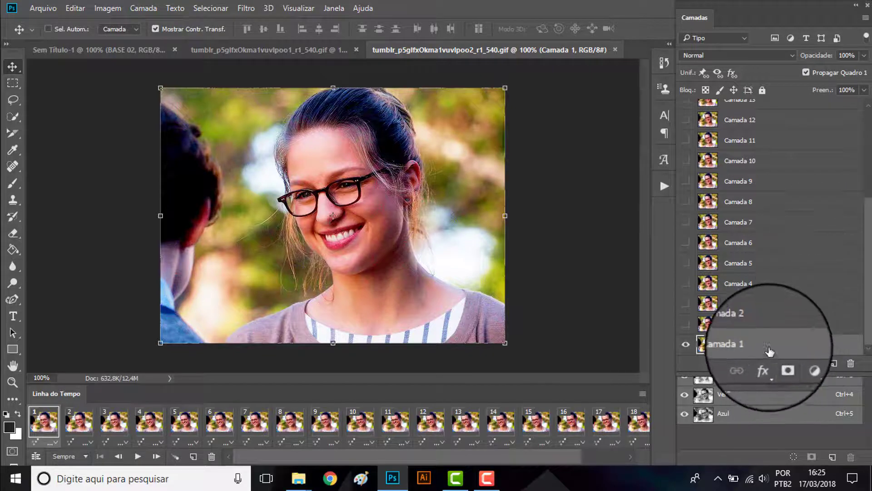
scroll(781, 282, "up", 5)
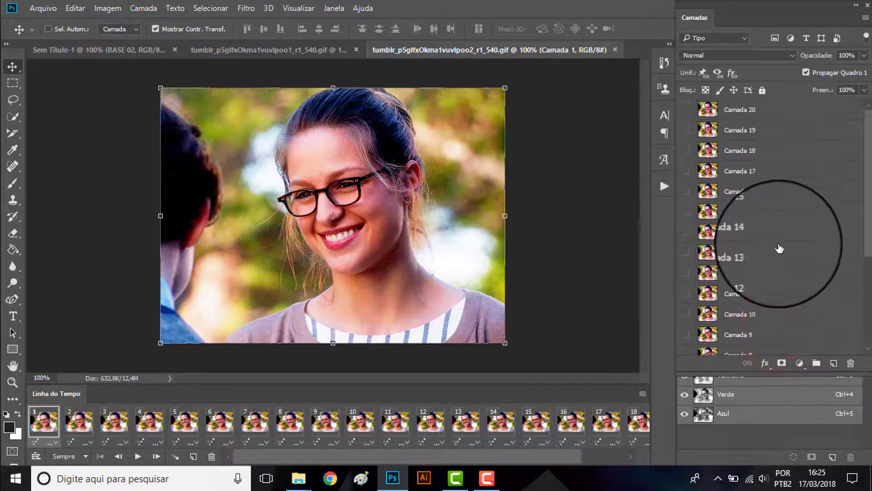
left_click(768, 111, "shift")
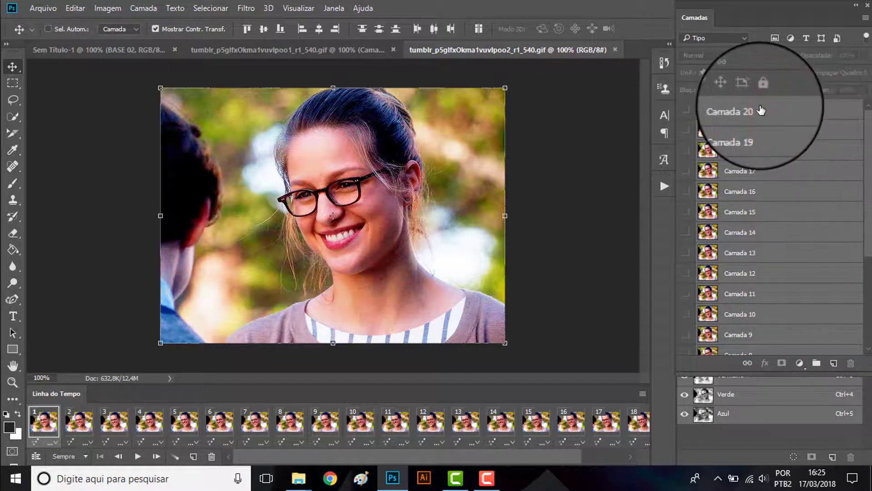
scroll(767, 253, "down", 5)
scroll(765, 273, "up", 5)
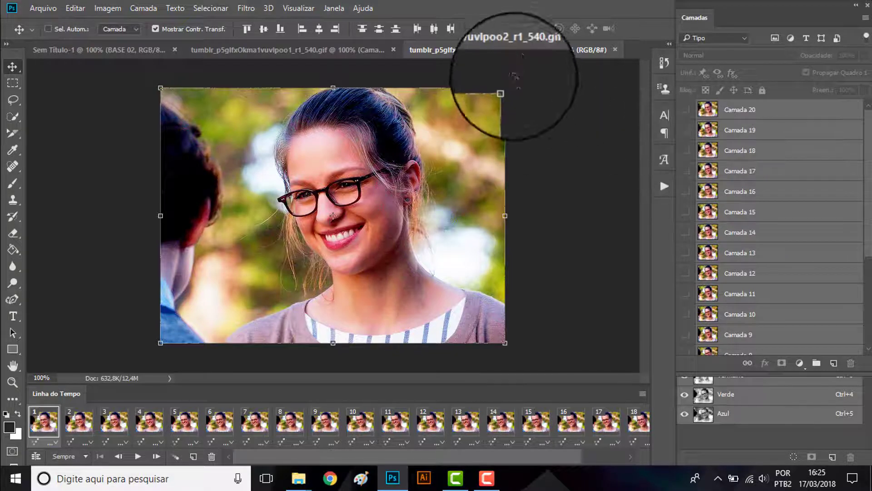
left_click_drag(528, 51, 486, 189)
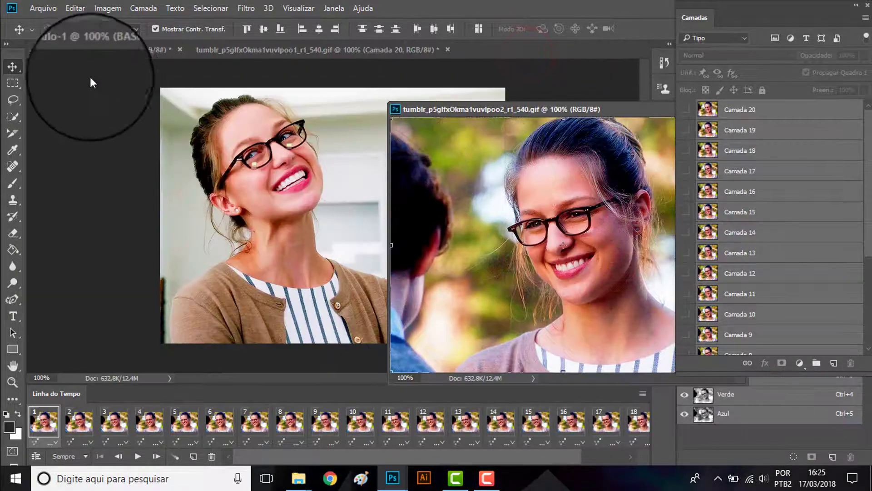
left_click(91, 49)
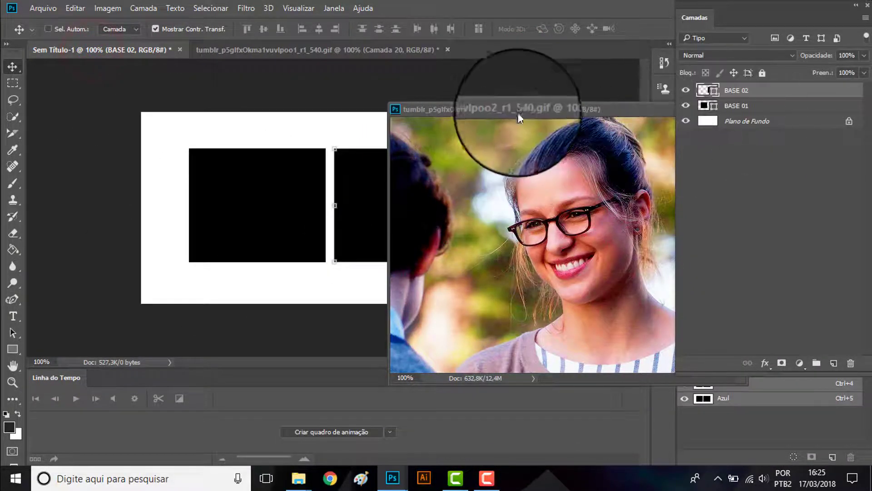
left_click_drag(521, 105, 514, 87)
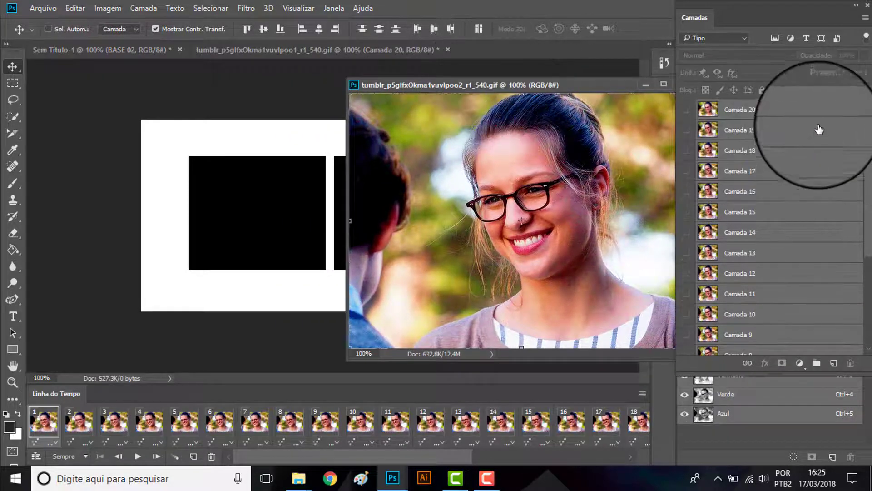
left_click_drag(788, 115, 295, 233)
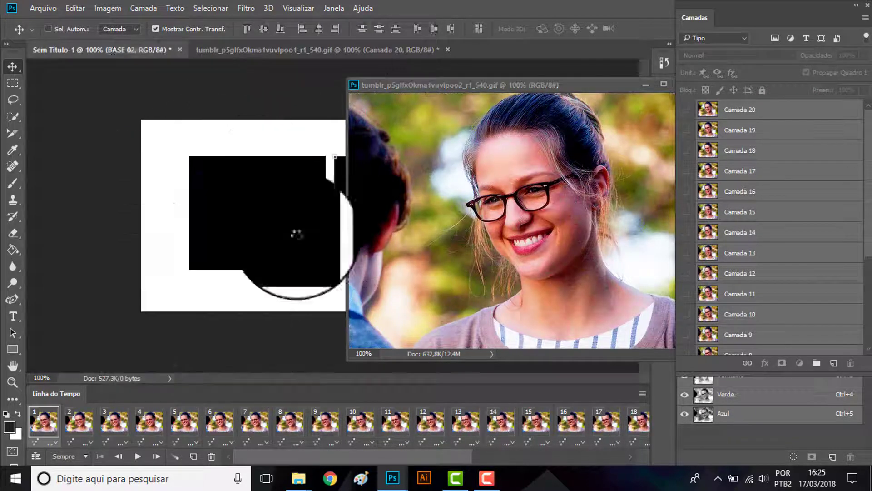
Close the floating tumblr_p5glfxOkma1vuvlpoo2_r1_540.gif document and return to Sem Título-1
left_click_drag(613, 85, 566, 84)
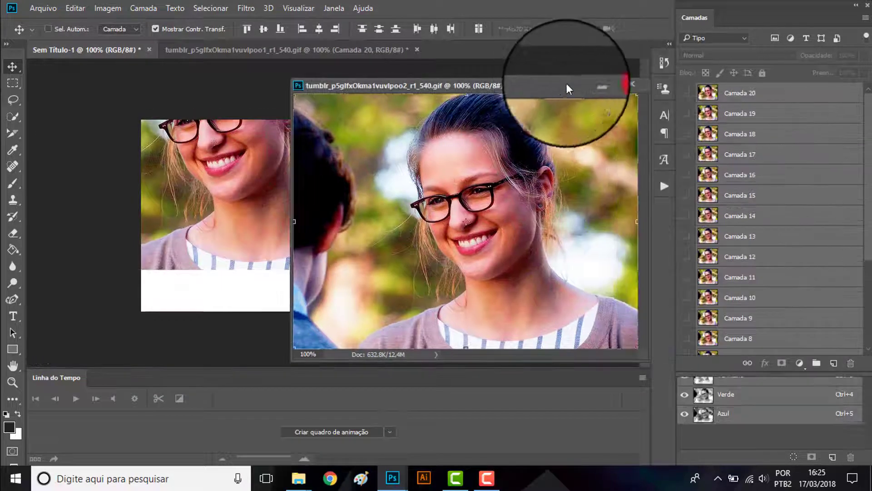
left_click(631, 85)
left_click(437, 192)
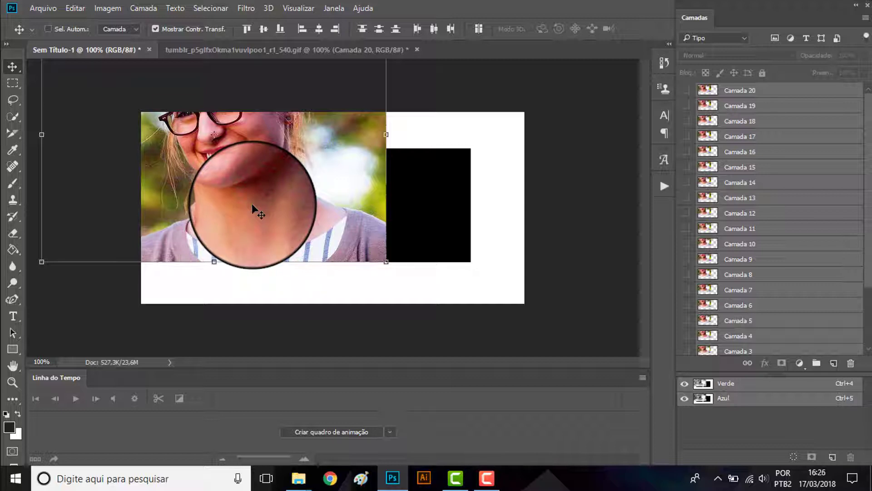
Scale the copied GIF layers together to about 50% with linked proportions and position them over the BASE 01 rectangle
key("ctrl+t")
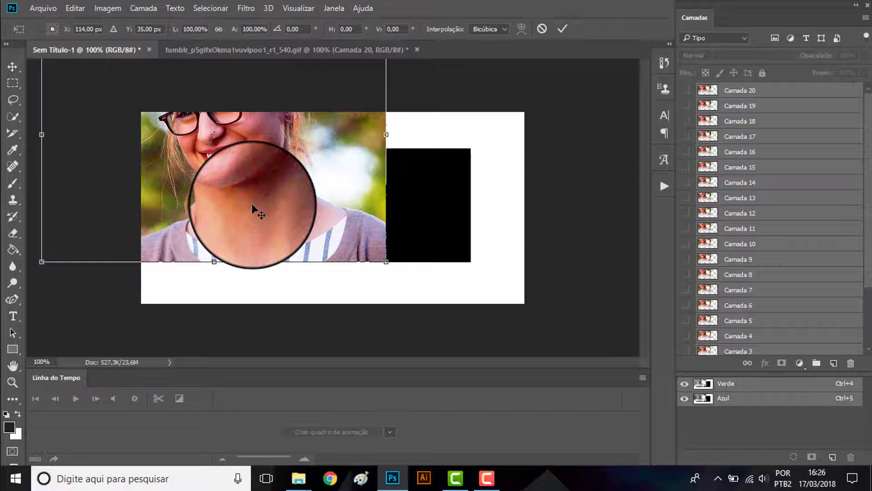
left_click(218, 28)
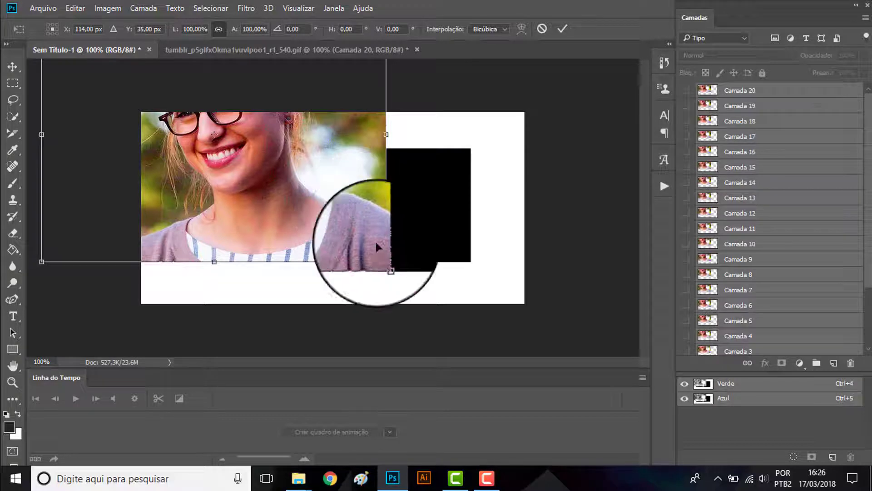
left_click_drag(386, 262, 225, 161)
left_click_drag(220, 108, 332, 222)
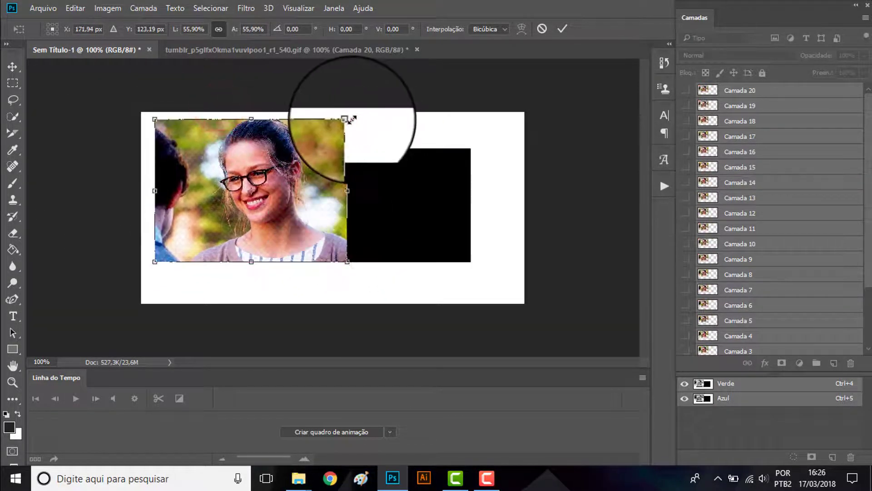
left_click_drag(348, 119, 342, 135)
left_click_drag(320, 163, 326, 182)
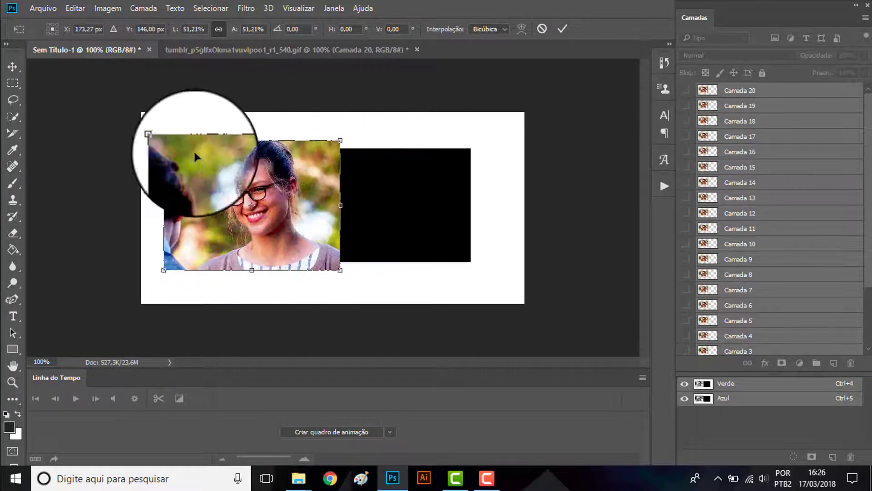
left_click_drag(163, 141, 169, 144)
double_click(268, 196)
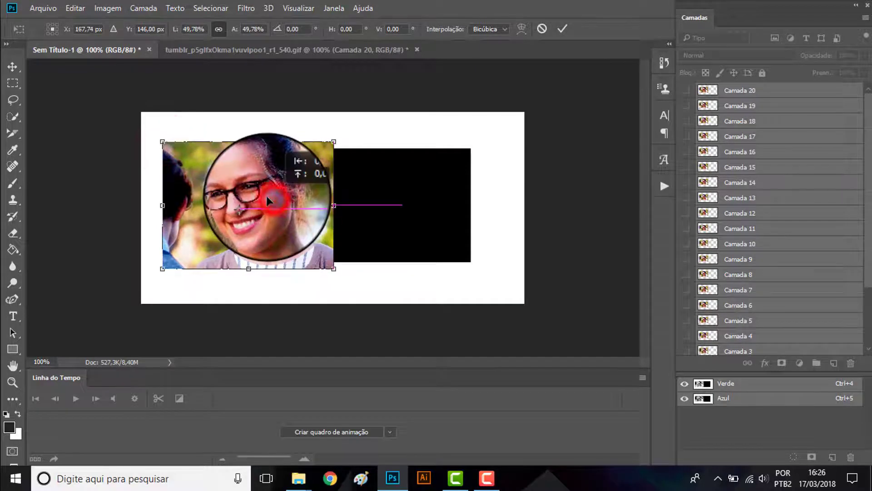
left_click_drag(266, 196, 305, 266)
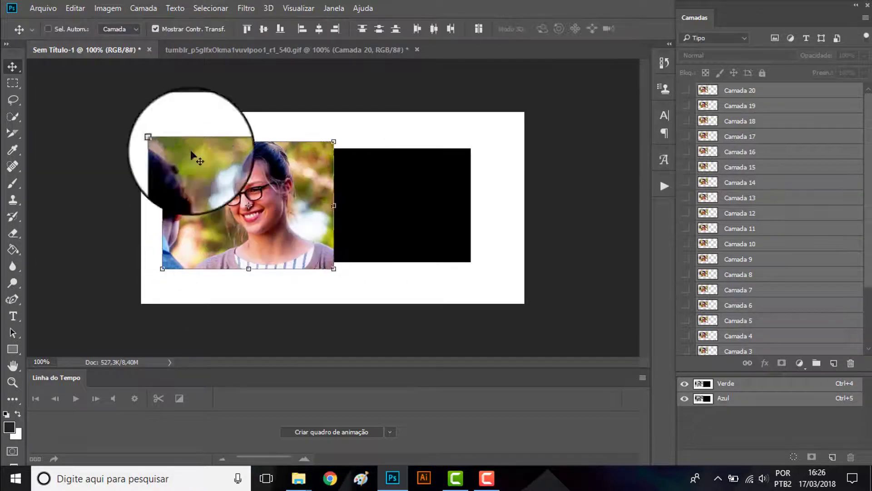
Try to clip the GIF layers to the BASE 02 layer with a clipping mask
left_click(138, 8)
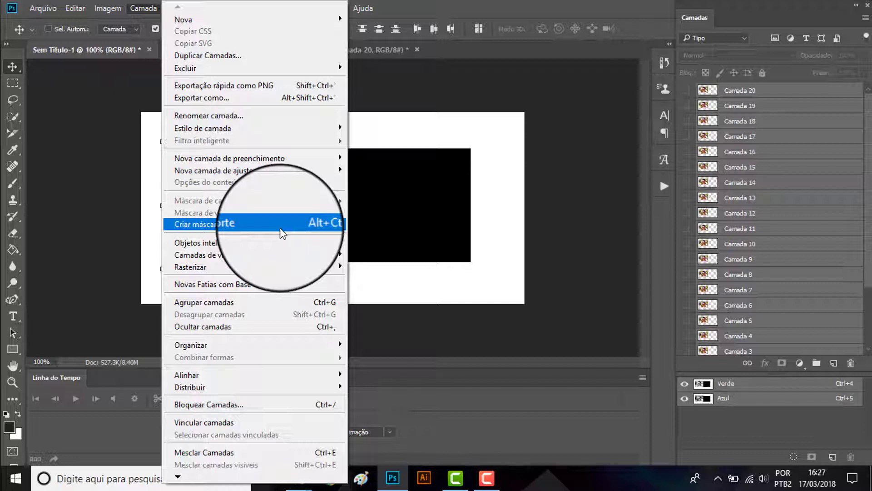
left_click(280, 228)
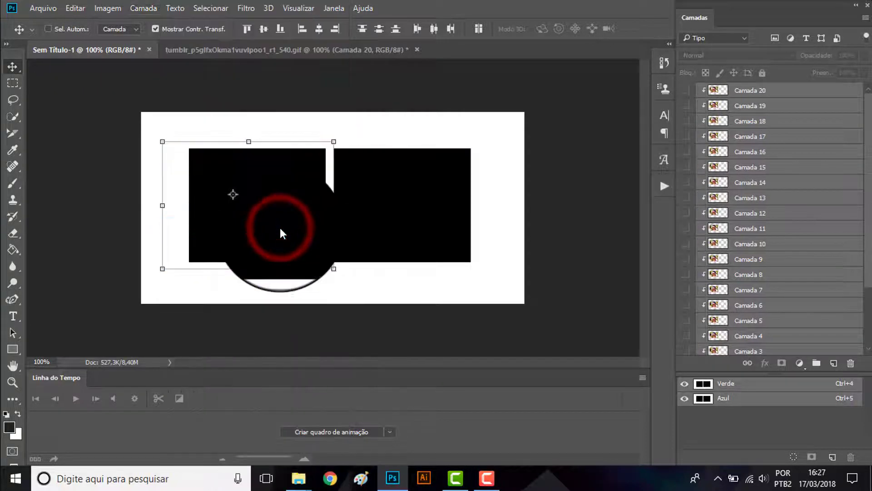
scroll(700, 278, "down", 3)
Reorder the layers so BASE 01 lies directly beneath the GIF layers and clip them to it with a clipping mask
left_click_drag(752, 297, 750, 322)
left_click(144, 7)
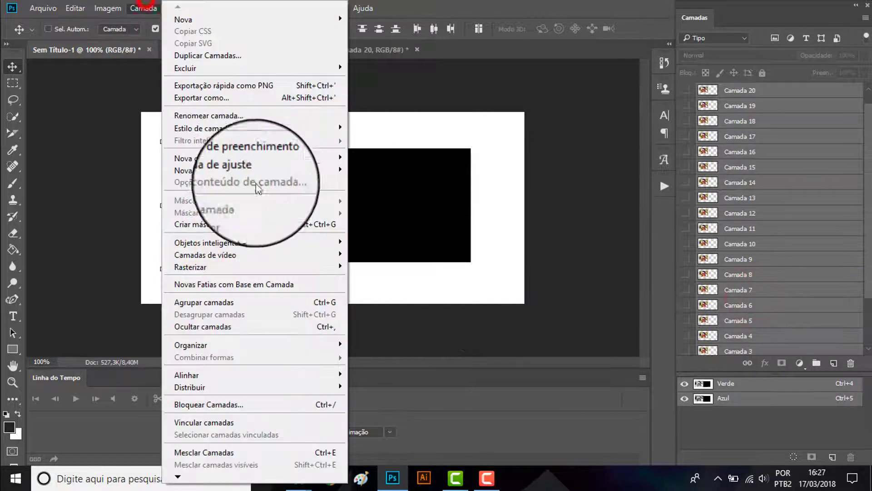
left_click(267, 220)
scroll(784, 332, "down", 2)
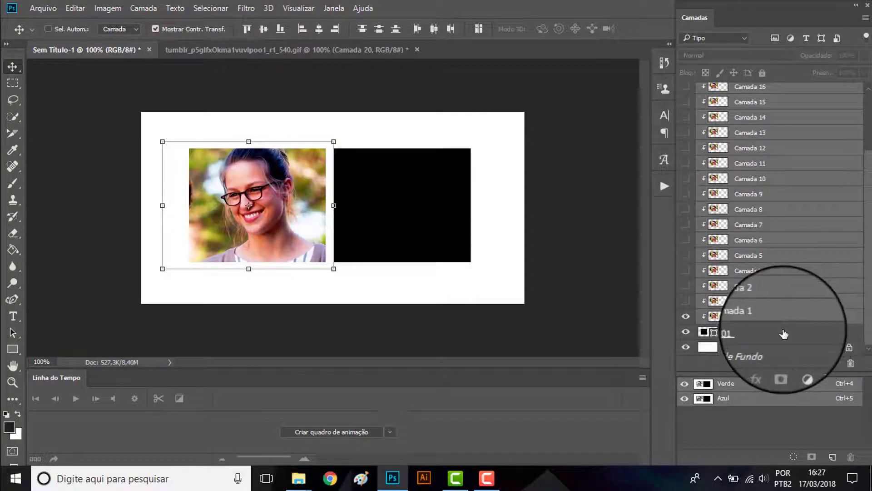
Copy layers Camada 1 to Camada 20 from the second GIF document into Sem Título-1 above BASE 02 and close the GIF without saving
left_click(769, 334)
scroll(788, 259, "up", 6)
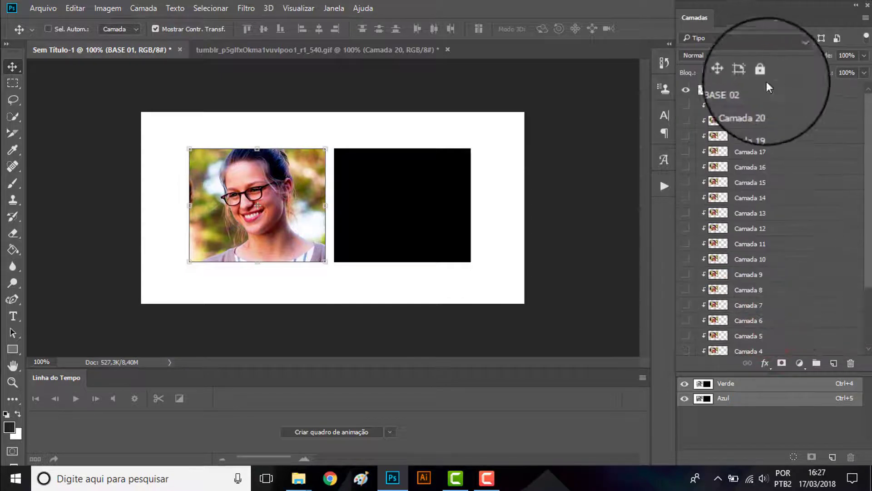
left_click(777, 88)
left_click(366, 50)
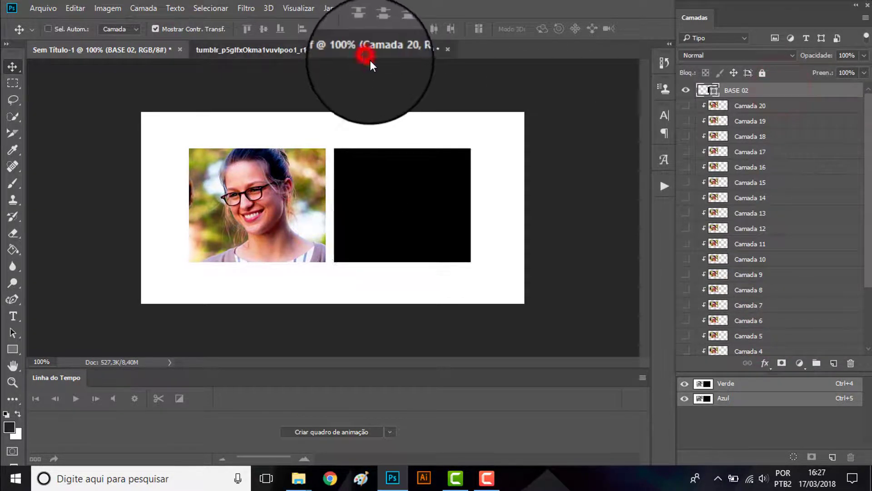
scroll(771, 296, "down", 3)
left_click(734, 343)
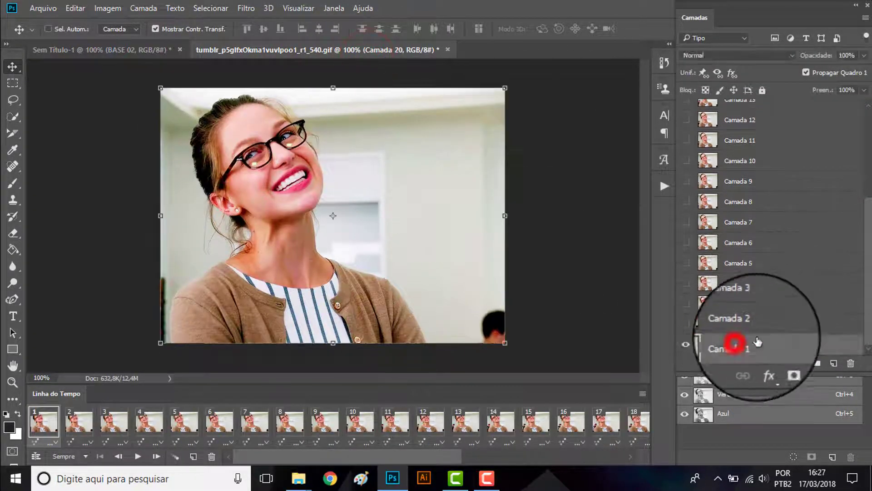
left_click(865, 295)
left_click(786, 108, "shift")
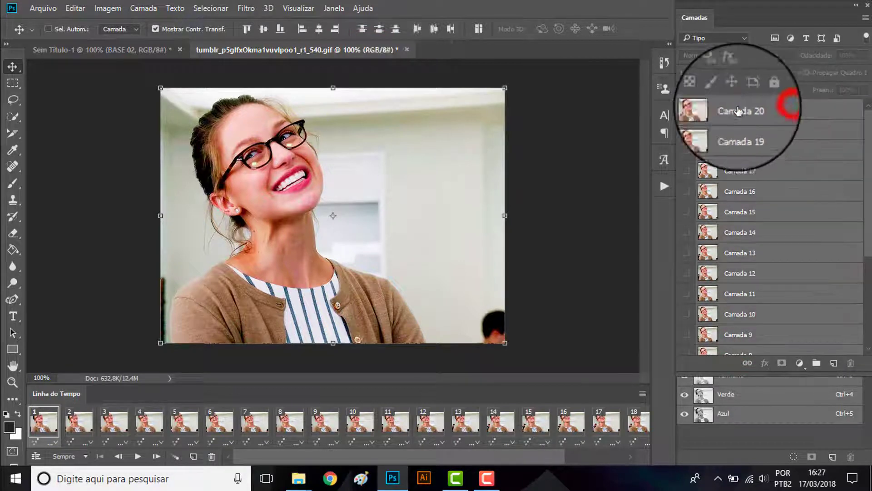
left_click_drag(374, 48, 520, 119)
left_click_drag(748, 110, 202, 129)
left_click(660, 114)
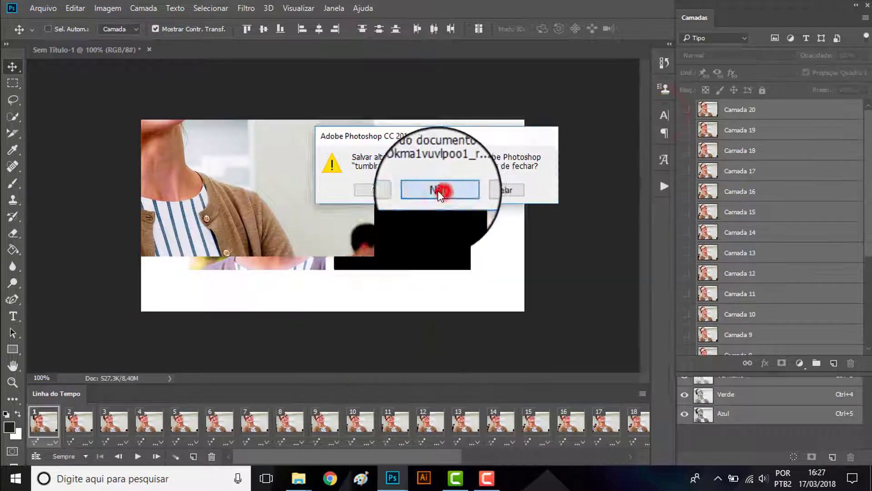
left_click(440, 190)
Scale the newly copied GIF layers together to roughly half size with linked proportions and position them over the BASE 02 rectangle
left_click(374, 247)
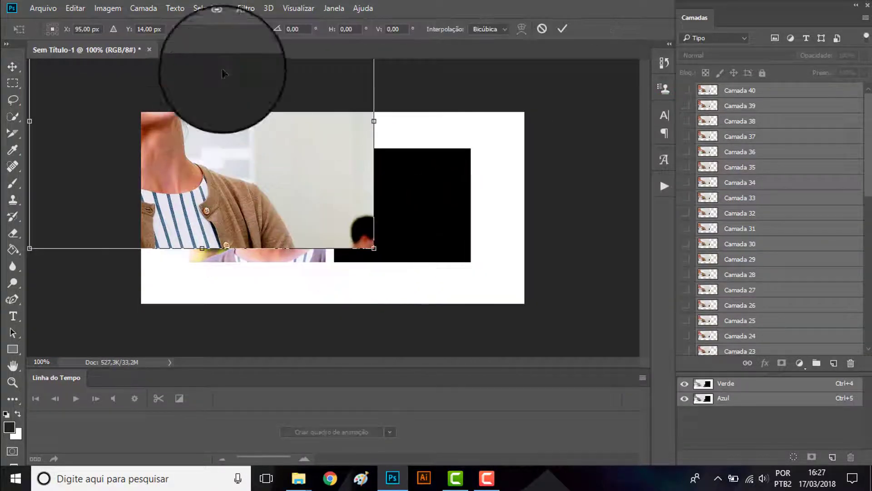
left_click(219, 27)
left_click_drag(372, 247, 237, 150)
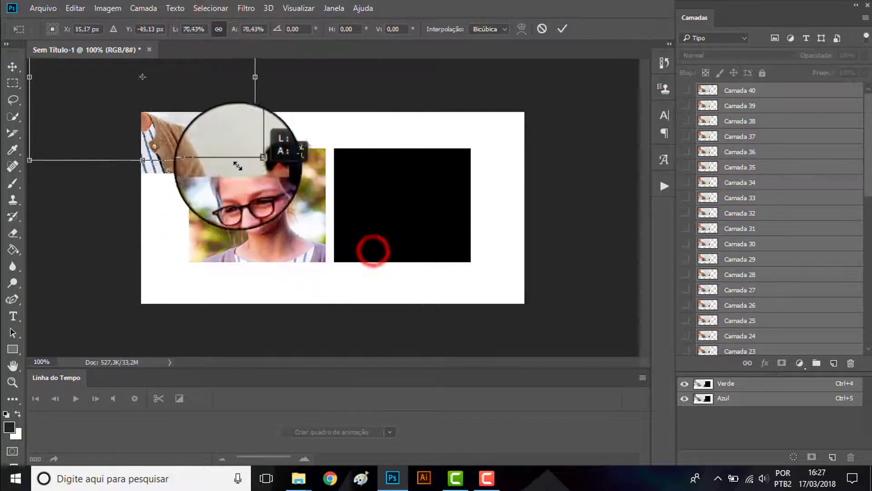
left_click_drag(213, 86, 507, 210)
left_click_drag(534, 116, 514, 152)
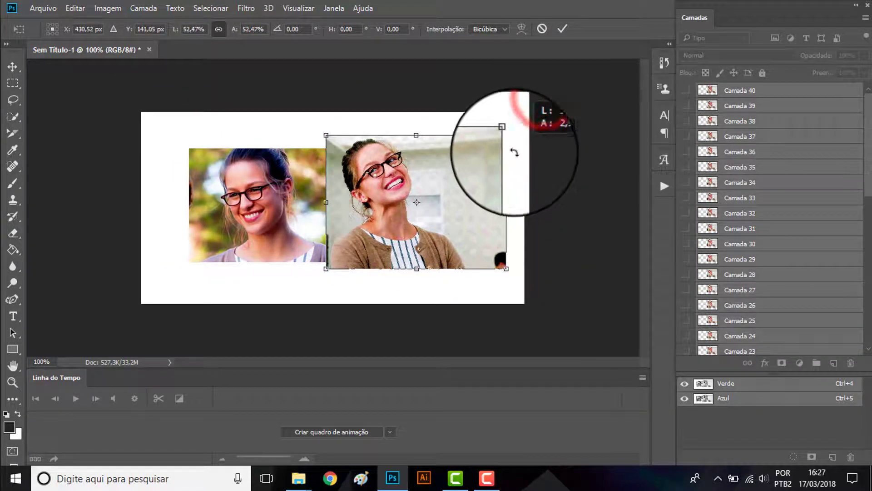
mouse_move(426, 187)
left_mouse_down()
mouse_move(438, 203)
mouse_move(425, 179)
mouse_move(425, 190)
left_mouse_up()
left_click_drag(506, 135, 503, 138)
key("Return")
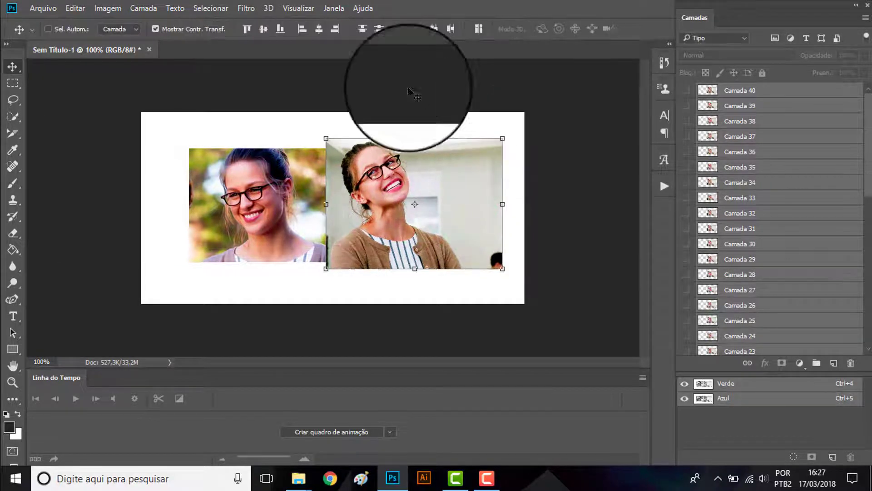
Clip the second GIF's layers to BASE 02 with a clipping mask and make Camada 40 the active layer
left_click(143, 8)
left_click(231, 224)
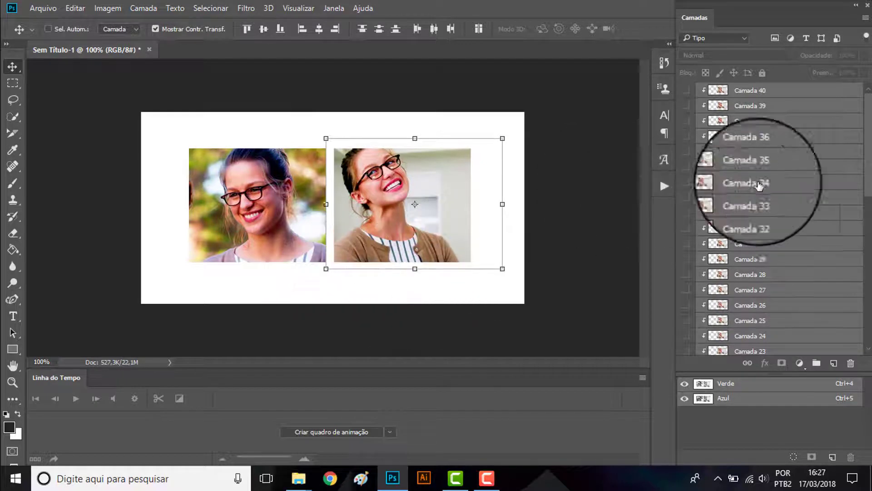
left_click(798, 90)
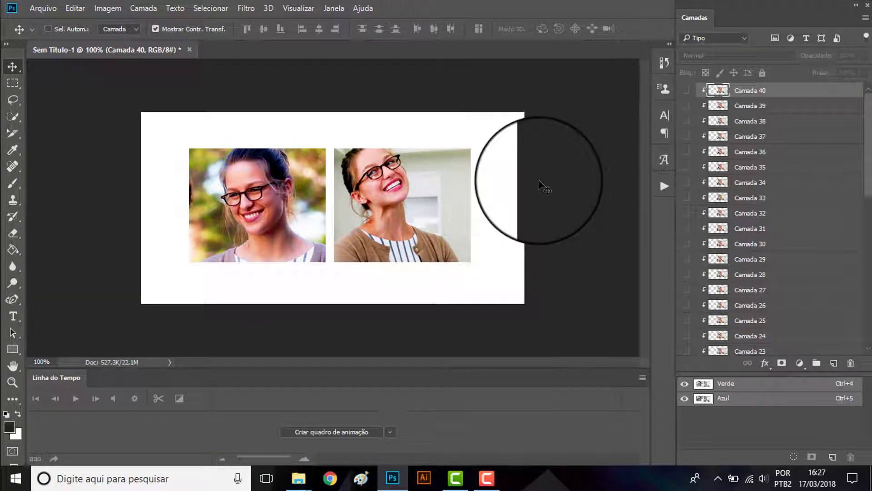
Add the text KARA DANVERS in 8 pt PF Tempesta Five above the left image and place a duplicate of it below the images
left_click(12, 315)
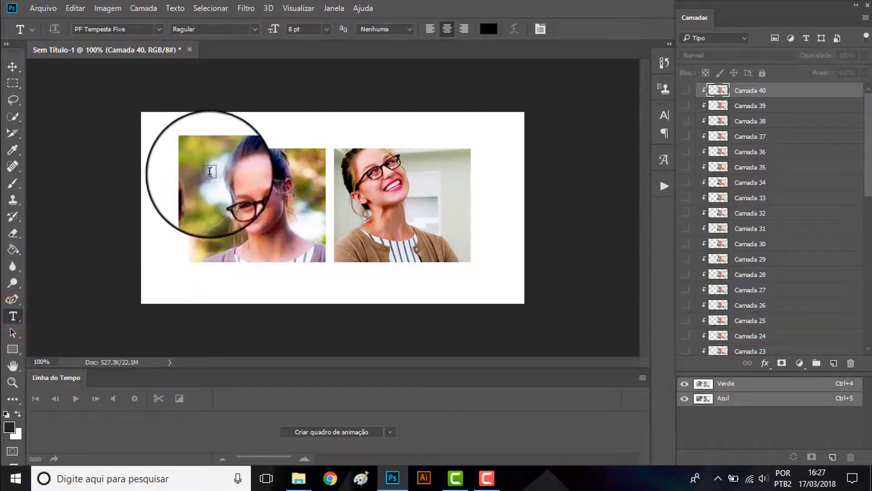
left_click_drag(200, 168, 470, 243)
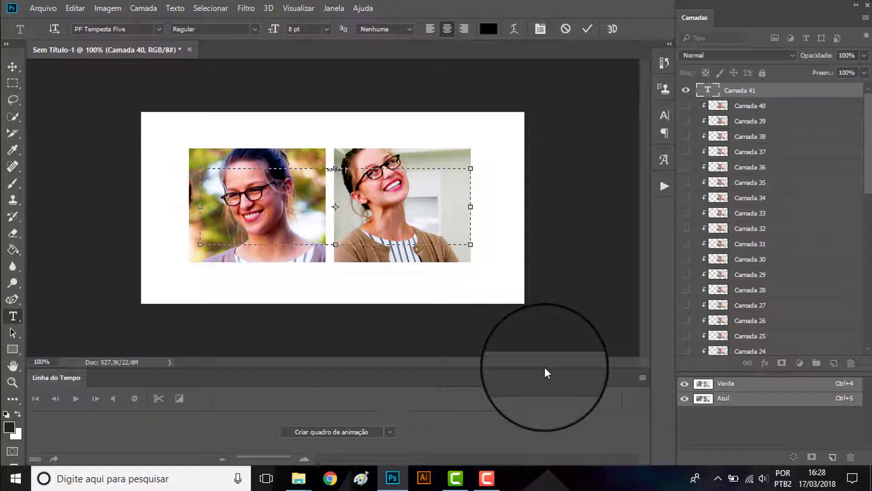
left_click(12, 67)
left_click_drag(400, 199, 426, 318)
key("ctrl+j")
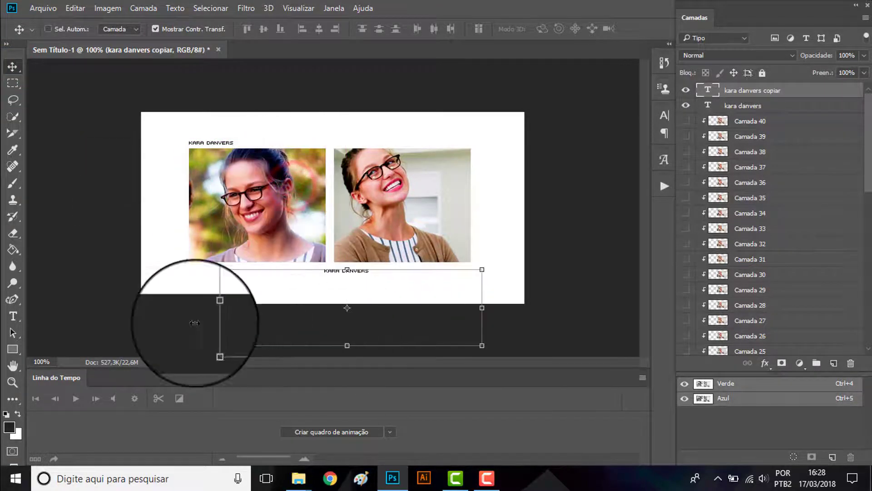
left_click(12, 316)
left_click(356, 299)
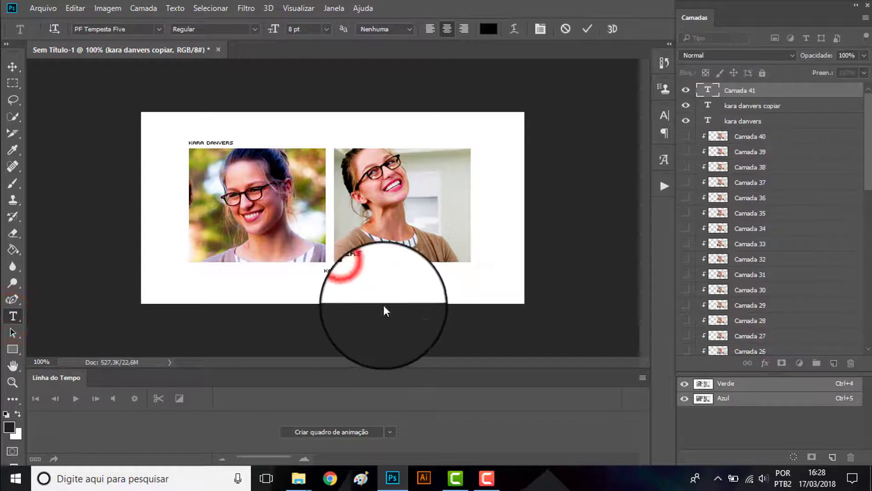
left_click(13, 67)
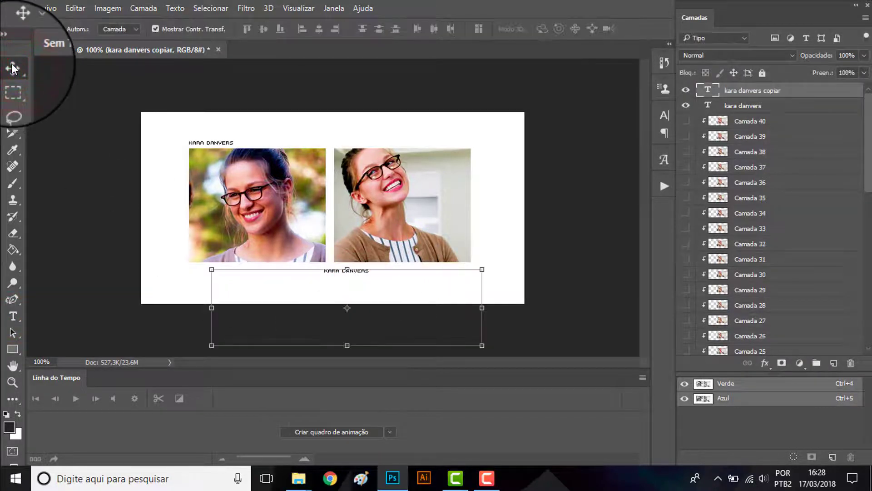
Change the duplicated text to GIRL OF STEEL and place it beneath the lower-right corner of the right image
left_click(12, 314)
left_click(341, 269)
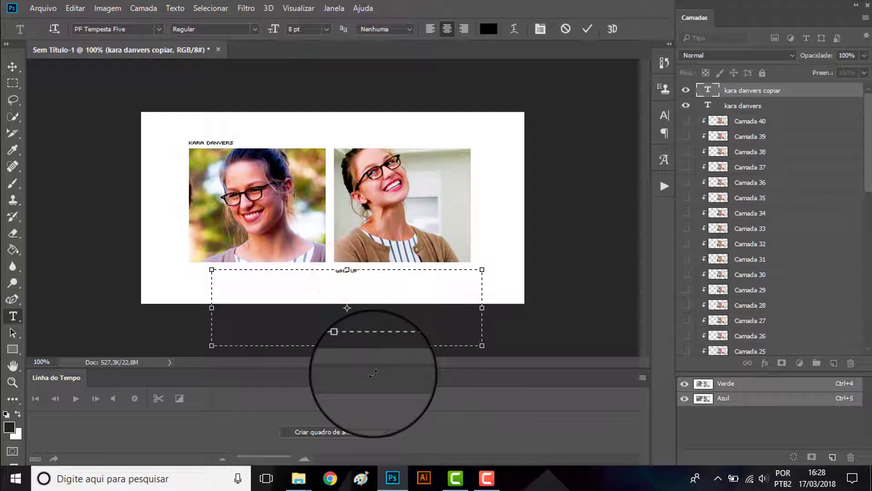
type("GIRL OF STEEL")
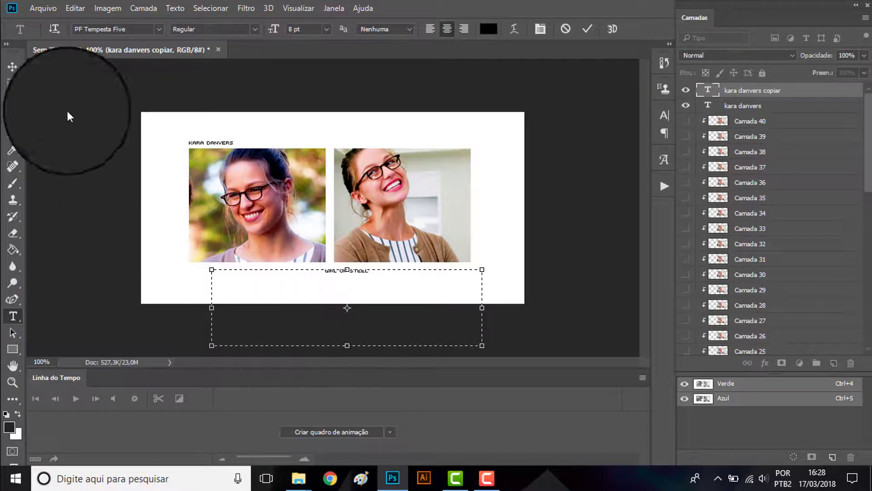
left_click(12, 68)
left_click_drag(426, 321, 514, 286)
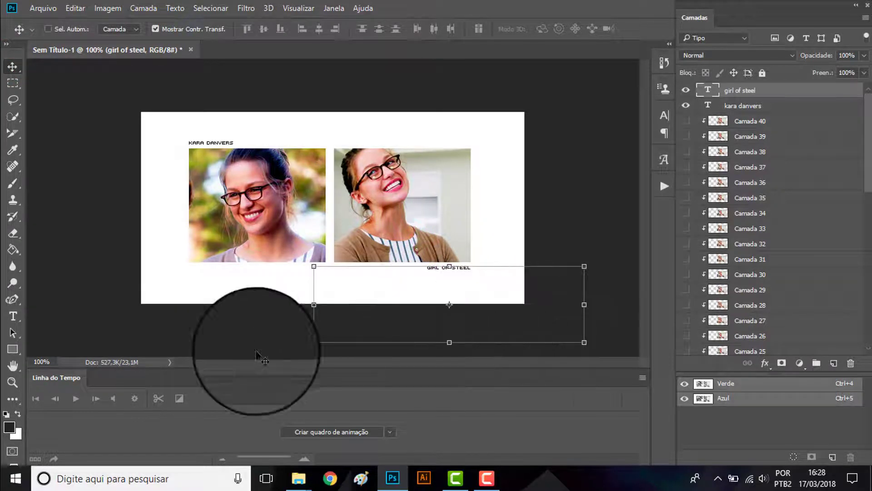
Draw a wide text box across the two images and fill it with a long row of periods as a dotted line
left_click(11, 305)
left_click(12, 313)
left_click_drag(174, 196, 508, 262)
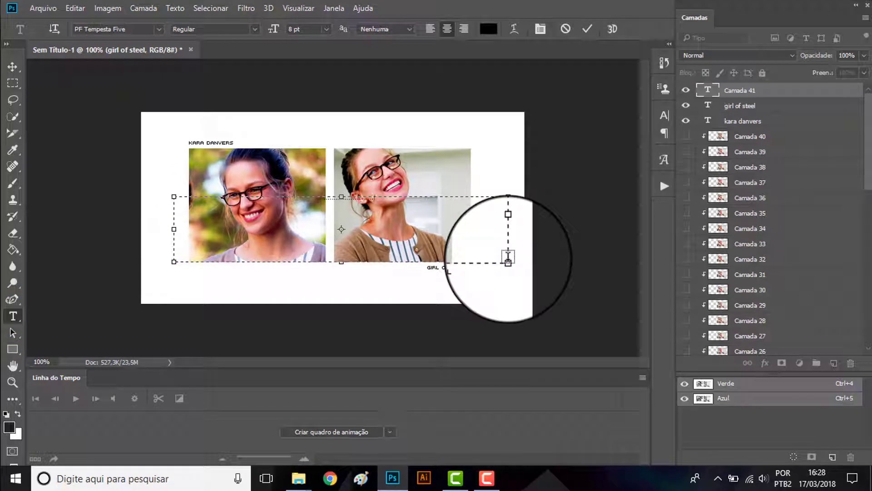
left_click(403, 263)
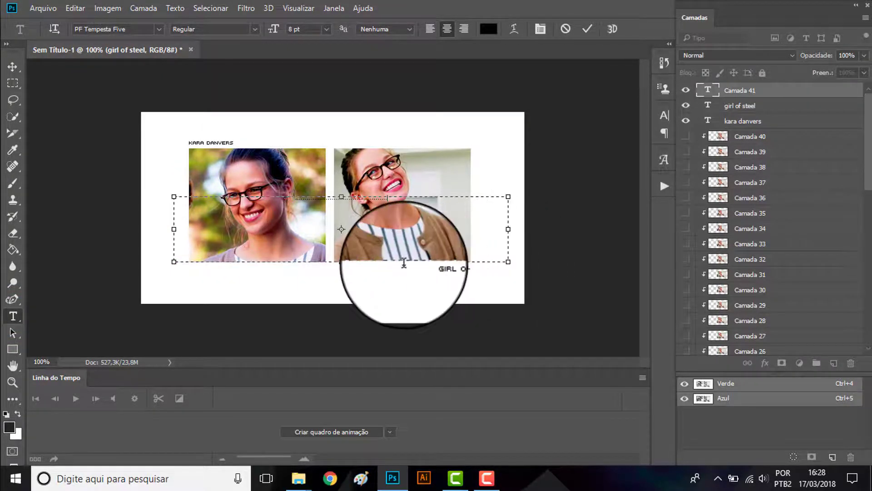
left_click(13, 67)
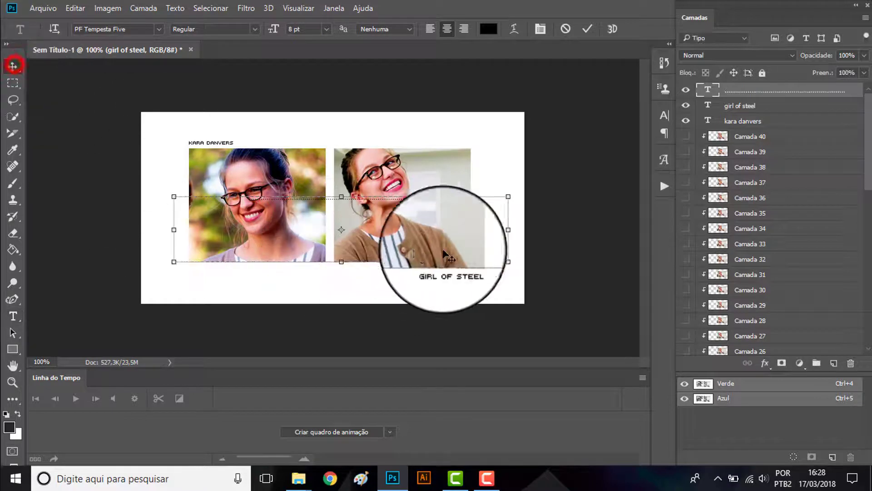
Move the dotted line below the images beside GIRL OF STEEL and place a duplicate above the images beside KARA DANVERS
left_click_drag(443, 272, 441, 306)
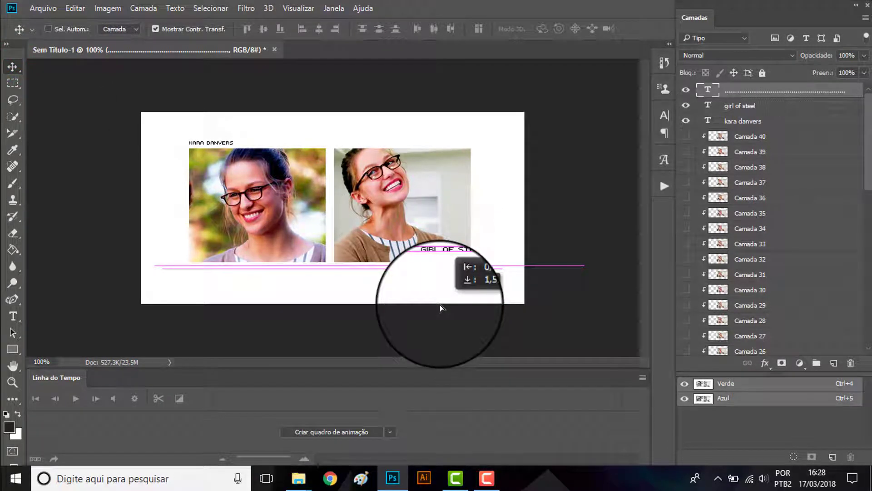
left_click_drag(440, 308, 440, 308)
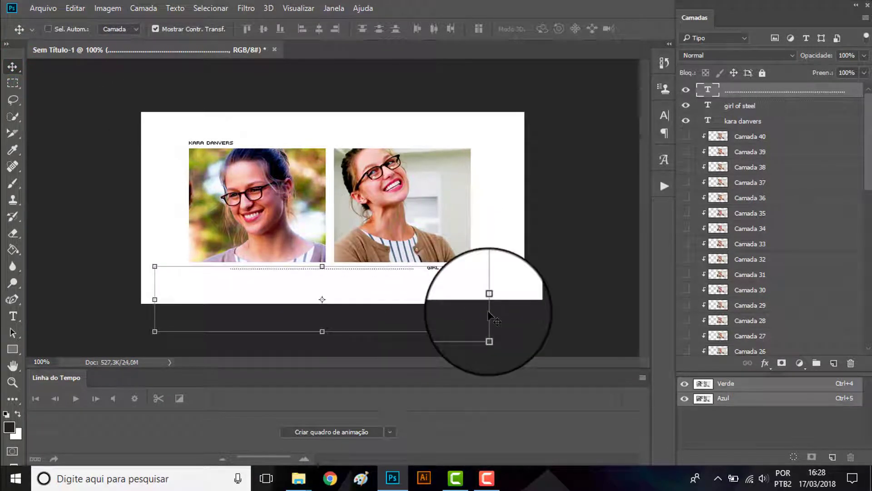
left_click(425, 298)
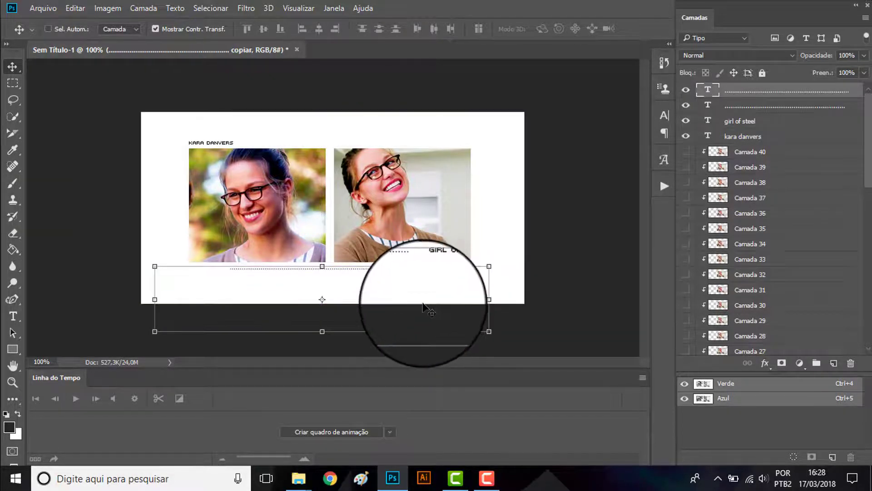
left_click_drag(422, 303, 451, 183)
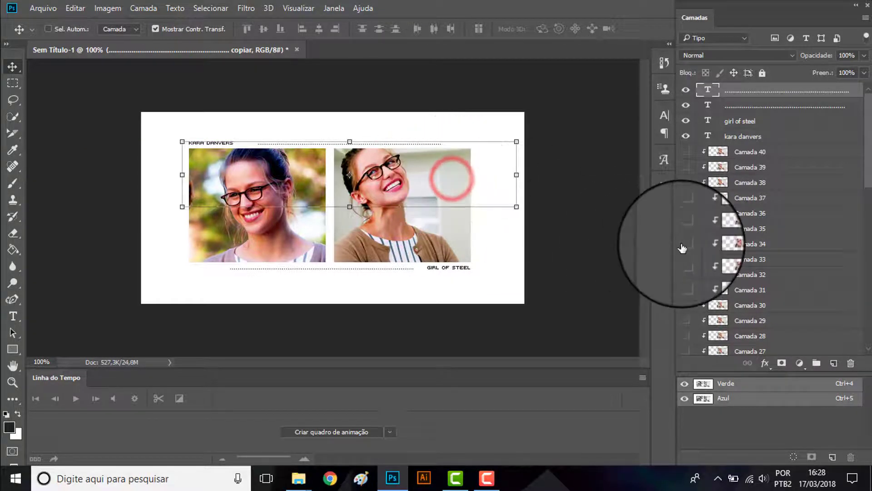
Add a Curves adjustment layer above Camada 40 and brighten the RGB midtones with a point at input 117, output 133
scroll(739, 279, "down", 1)
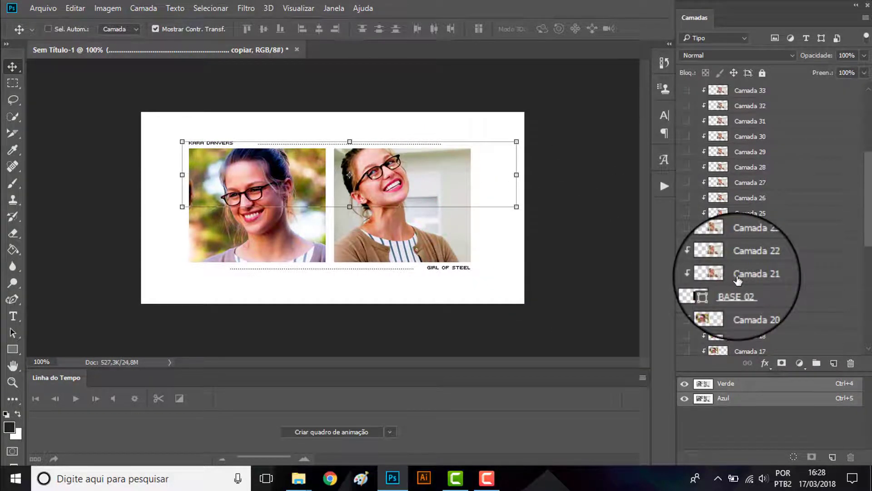
scroll(738, 279, "down", 10)
left_click(750, 317)
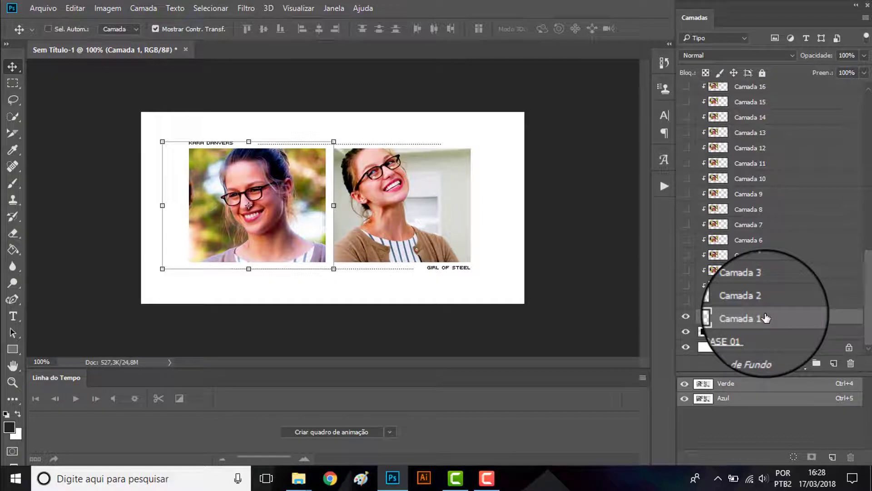
scroll(766, 318, "up", 10)
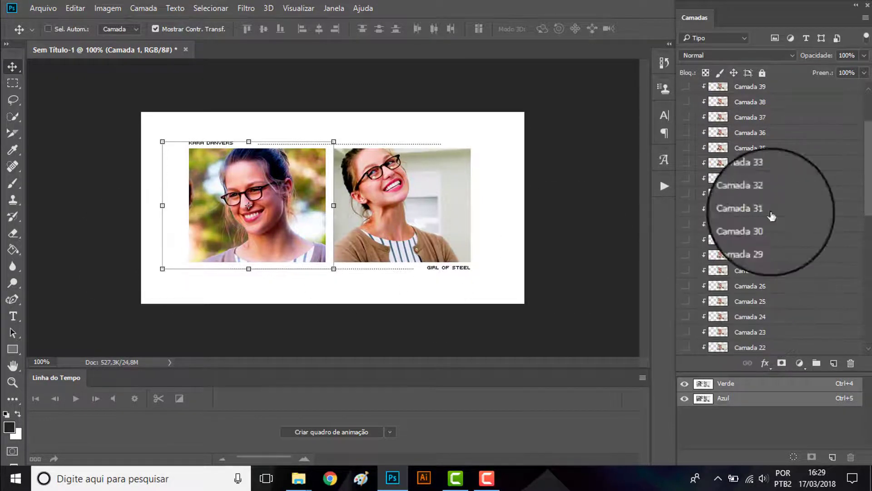
scroll(764, 182, "up", 3)
left_click(765, 133)
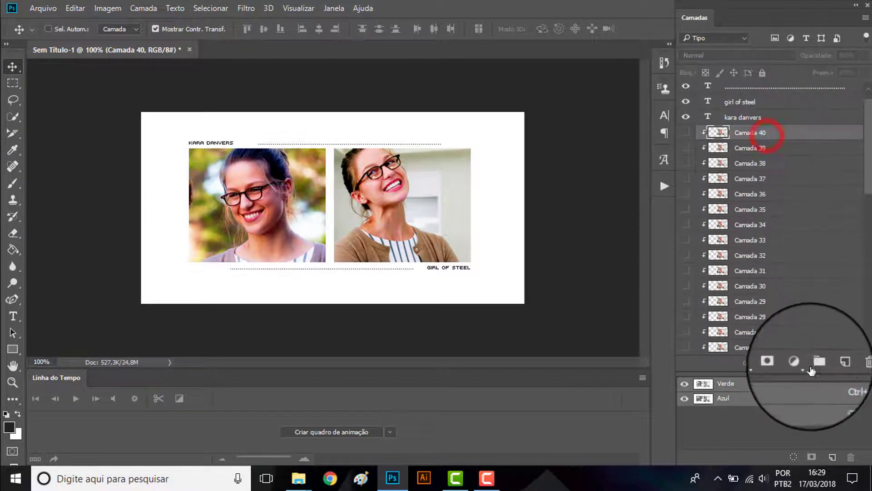
left_click(800, 363)
left_click(763, 161)
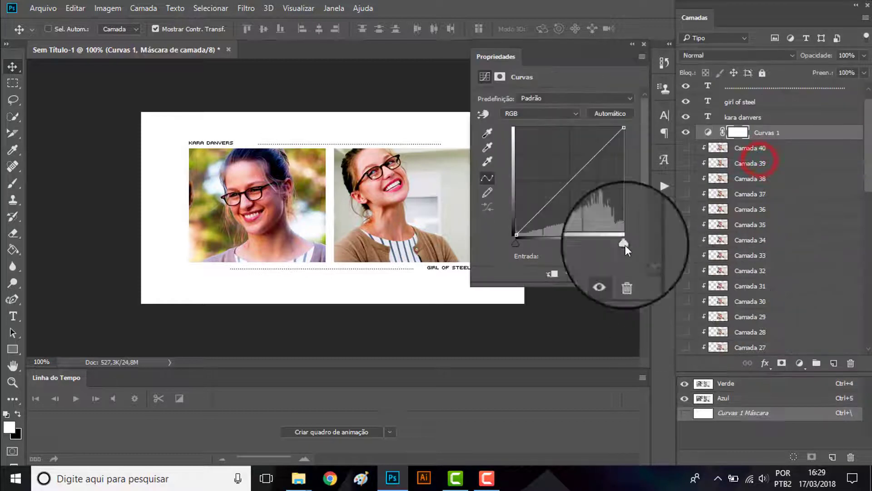
left_click_drag(569, 180, 566, 178)
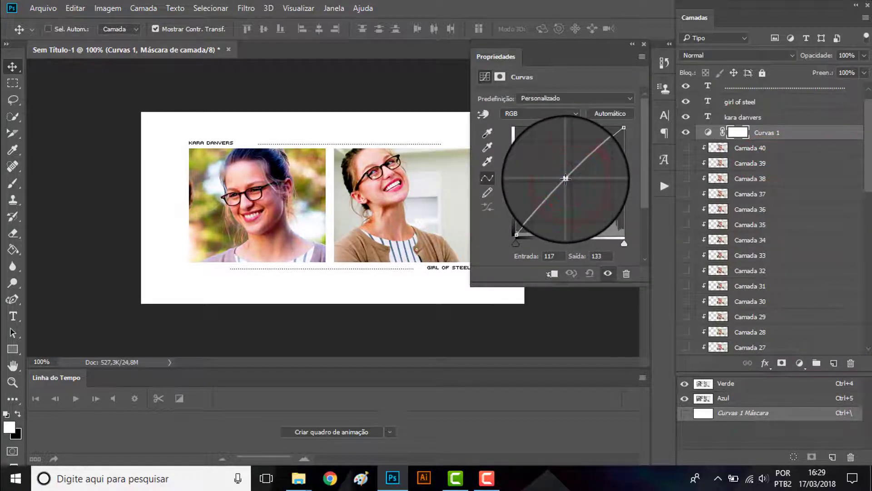
left_click(643, 43)
scroll(765, 155, "down", 5)
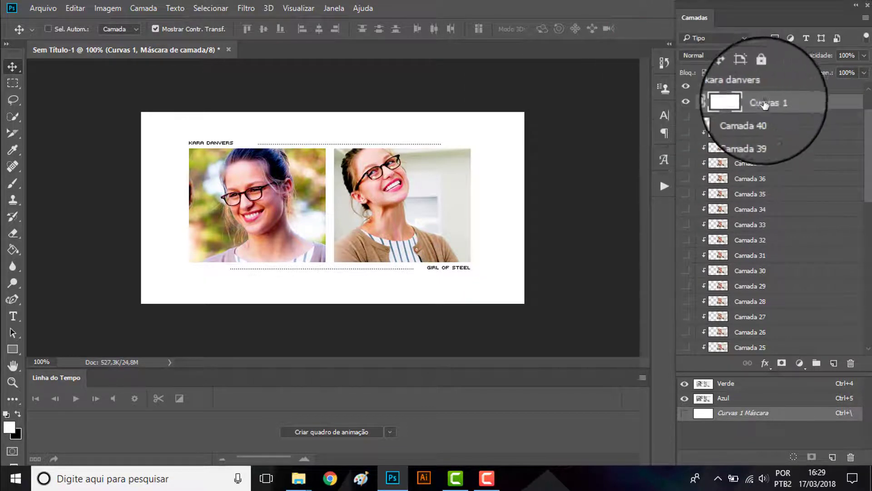
scroll(766, 154, "down", 5)
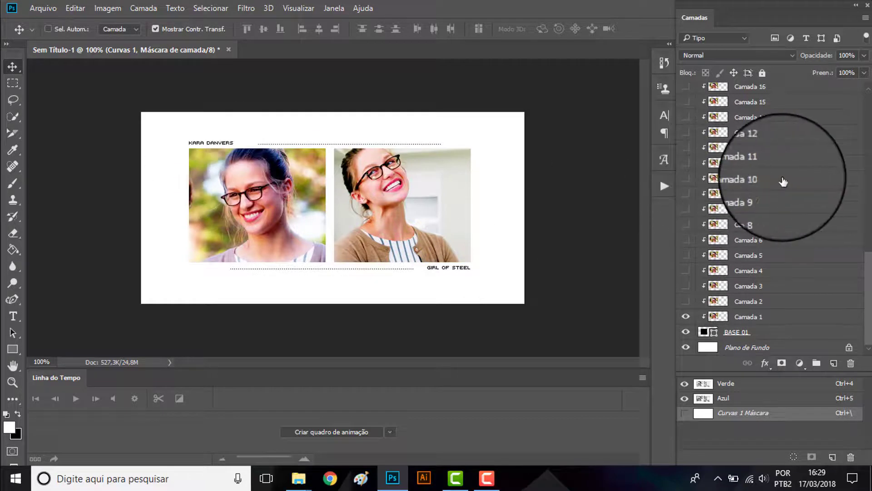
scroll(783, 181, "up", 5)
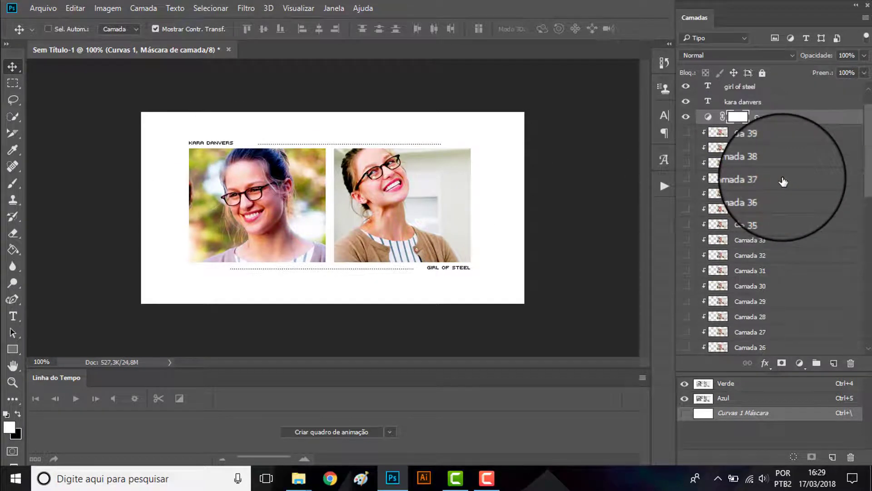
Run the "topaz copiar" action on Camada 1, the lowest frame layer clipped to BASE 01
scroll(783, 182, "down", 3)
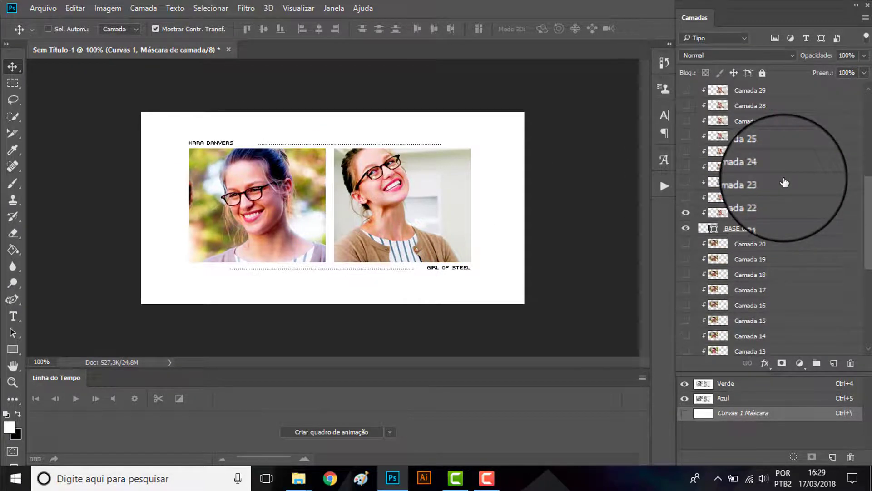
scroll(784, 182, "down", 2)
left_click(786, 317)
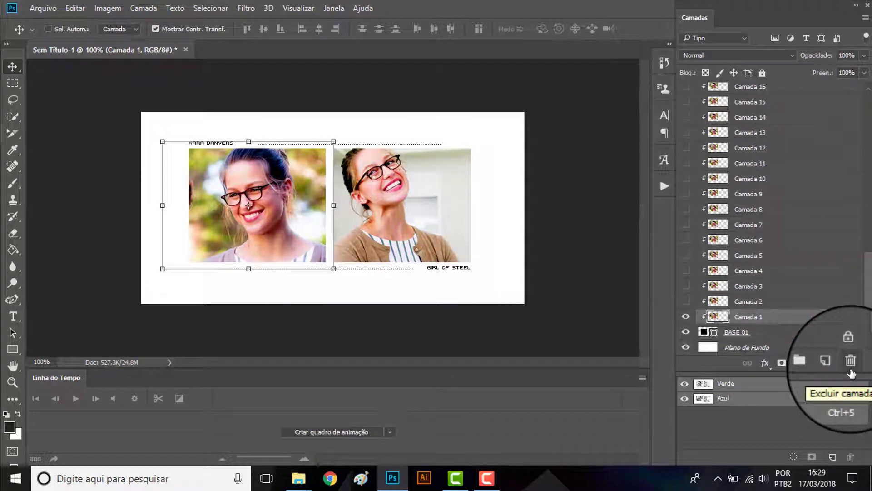
left_click(664, 187)
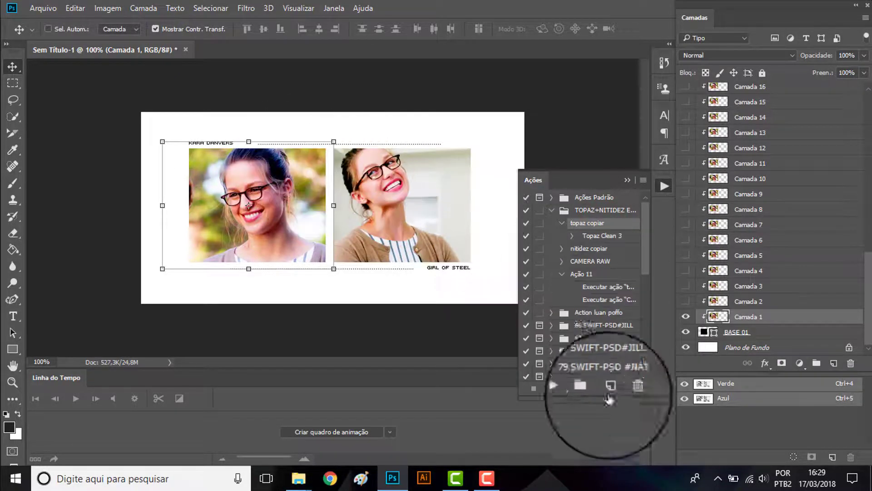
left_click(571, 388)
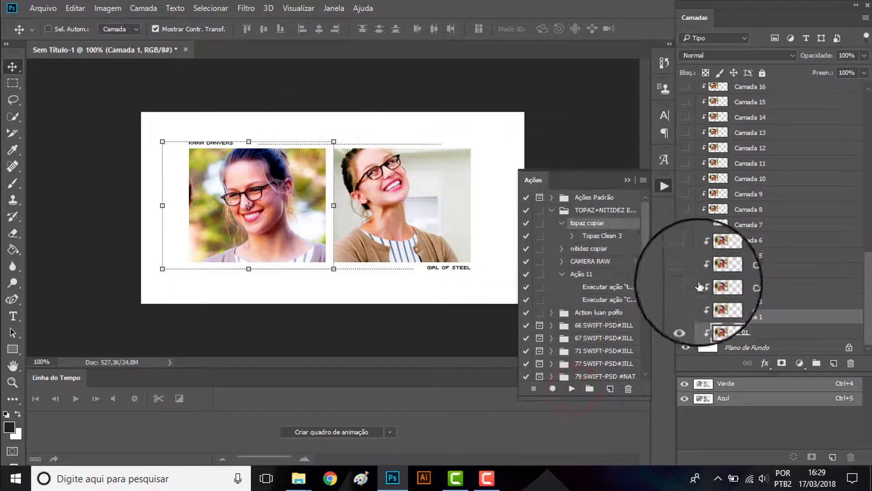
Make Camada 2 and Camada 3 visible and run the "topaz copiar" action on each
left_click(687, 301)
left_click(749, 301)
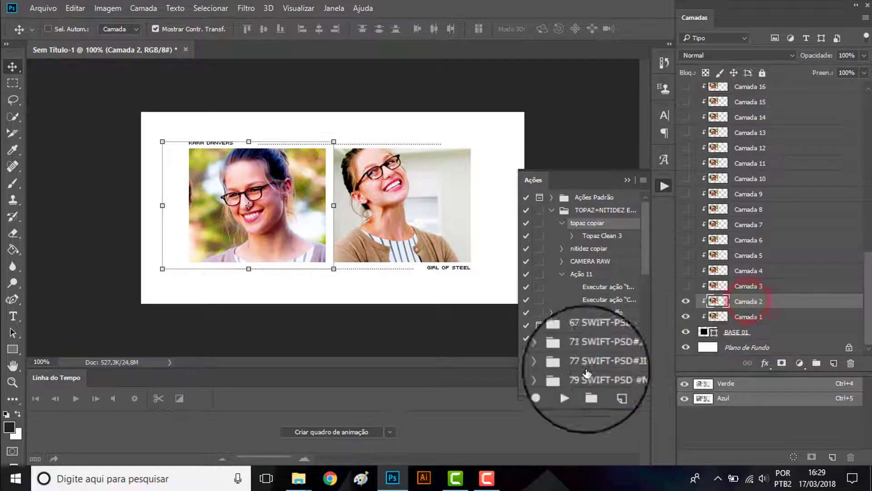
left_click(571, 388)
left_click(686, 286)
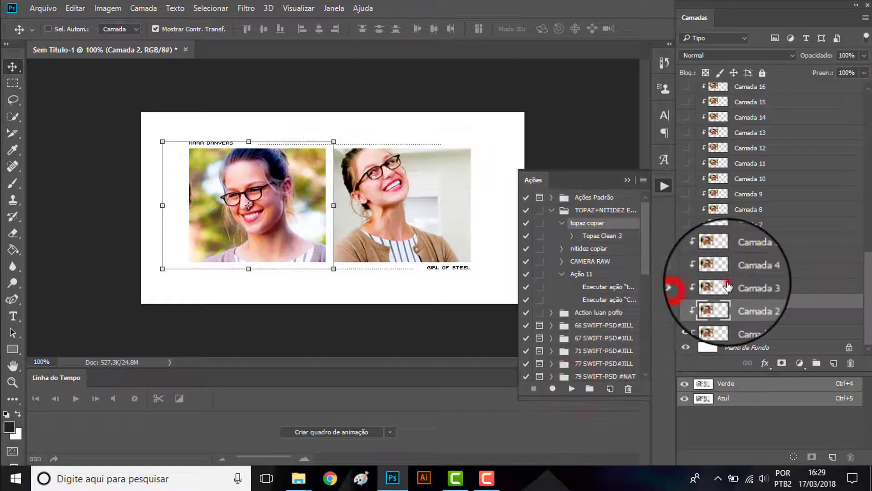
left_click(726, 286)
left_click(572, 388)
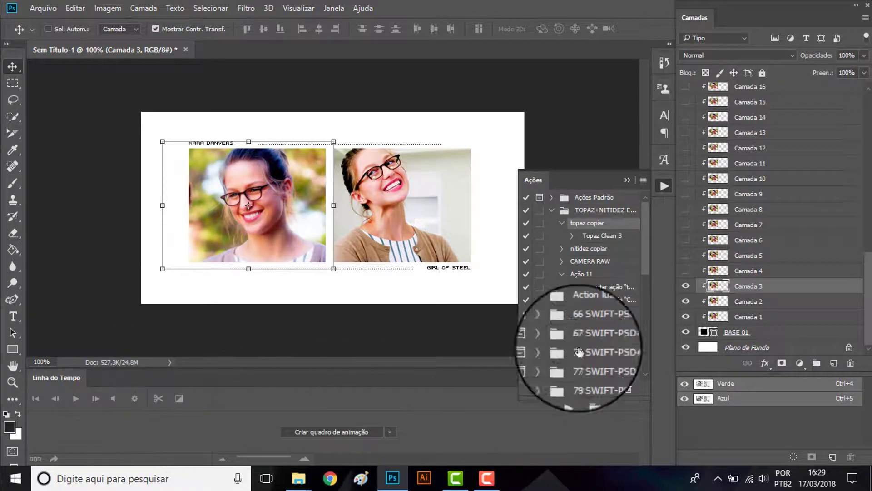
Make Camada 4, Camada 5 and Camada 6 visible and run the "topaz copiar" action on each
left_click(686, 270)
left_click(709, 270)
left_click(571, 388)
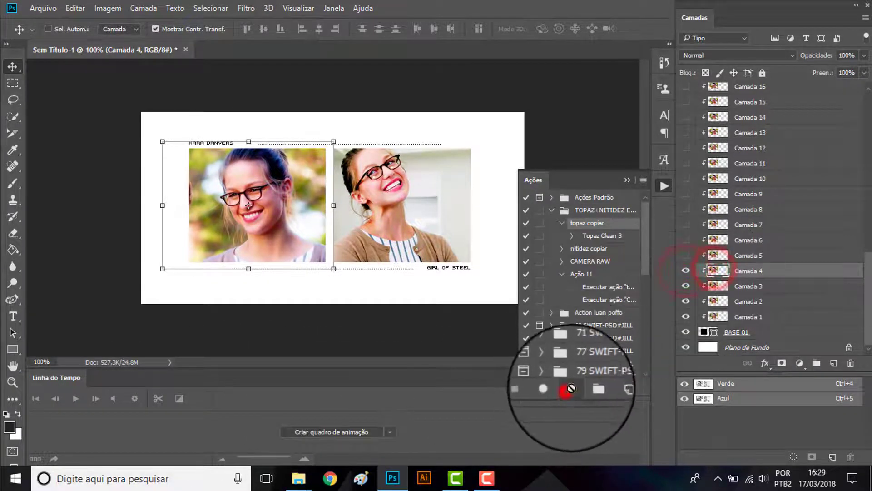
left_click(686, 255)
left_click(720, 255)
left_click(572, 390)
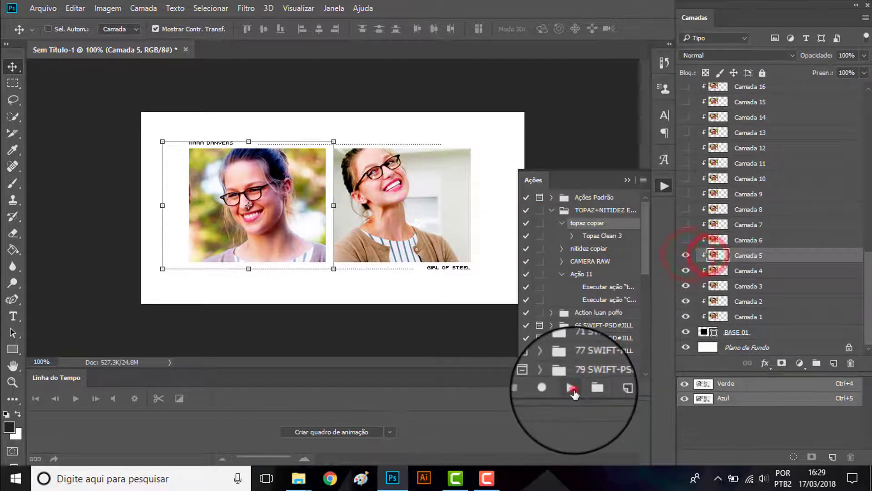
left_click(686, 239)
left_click(748, 240)
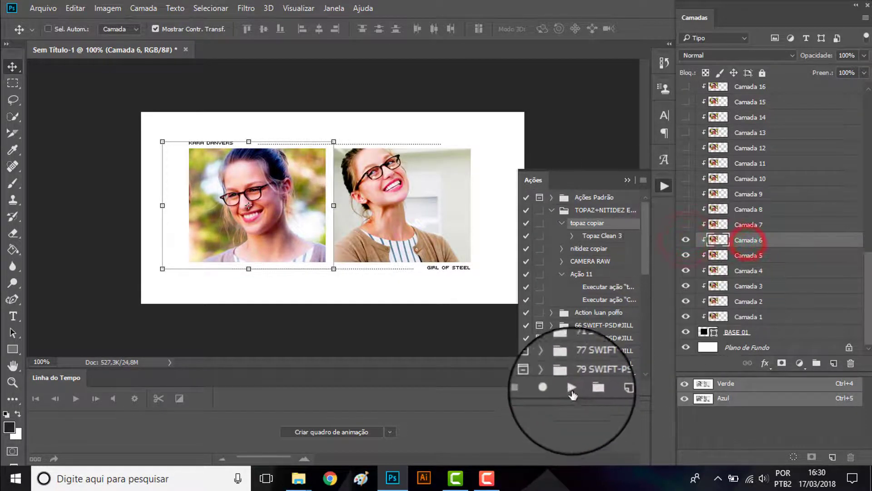
left_click(571, 388)
Make Camada 7, Camada 8 and Camada 9 visible and run the "topaz copiar" action on each
left_click(685, 224)
left_click(737, 225)
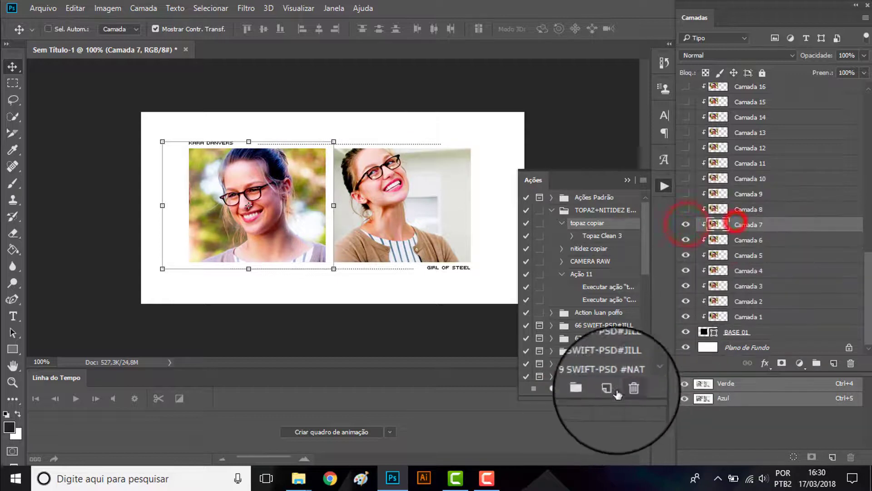
left_click(573, 389)
left_click(686, 209)
left_click(731, 209)
left_click(573, 390)
left_click(686, 194)
left_click(722, 195)
left_click(573, 390)
Make Camada 10 through Camada 16 visible one by one and run the "topaz copiar" action on each layer
scroll(755, 280, "up", 1)
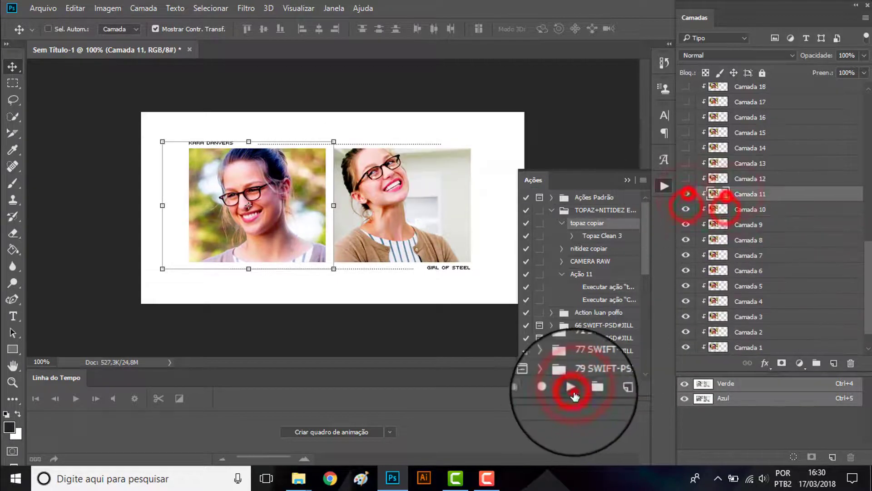
left_click(685, 178)
left_click(722, 179)
left_click(572, 389)
left_click(686, 163)
left_click(719, 163)
left_click(572, 388)
left_click(686, 148)
left_click(720, 148)
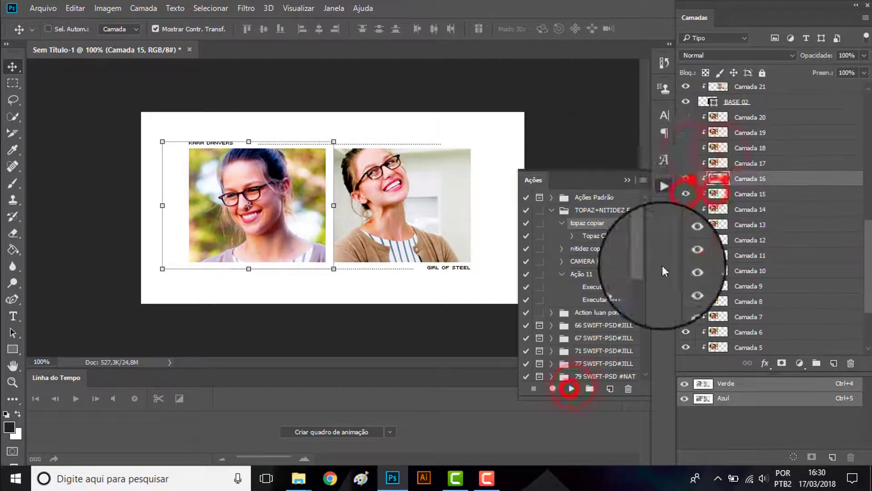
left_click(572, 389)
Make the remaining BASE 01 frames, Camada 17 through Camada 20, visible and run "topaz copiar" on each
left_click(686, 163)
left_click(720, 164)
left_click(571, 388)
left_click(686, 148)
left_click(722, 148)
left_click(572, 389)
left_click(686, 133)
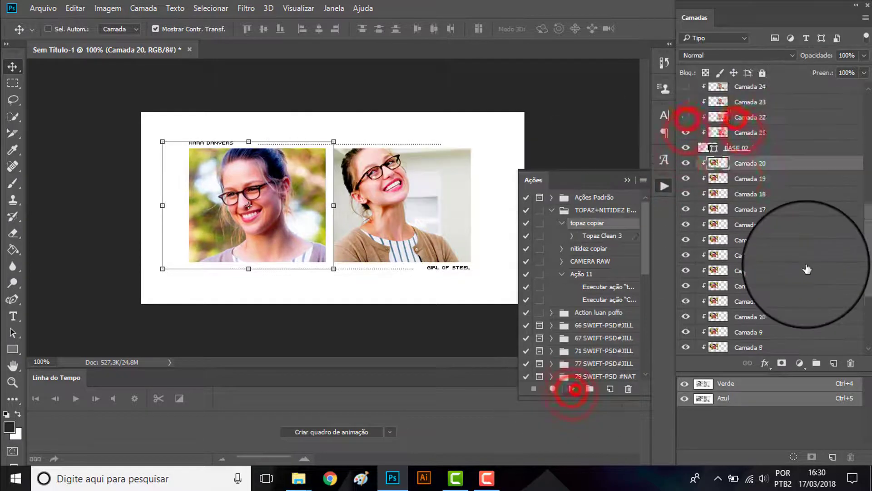
Run "topaz copiar" on the BASE 02 frames Camada 21 through Camada 26, making each hidden layer visible first
scroll(807, 268, "up", 3)
left_click(726, 209)
left_click(573, 391)
left_click(686, 194)
left_click(726, 194)
left_click(573, 390)
left_click(686, 179)
left_click(733, 179)
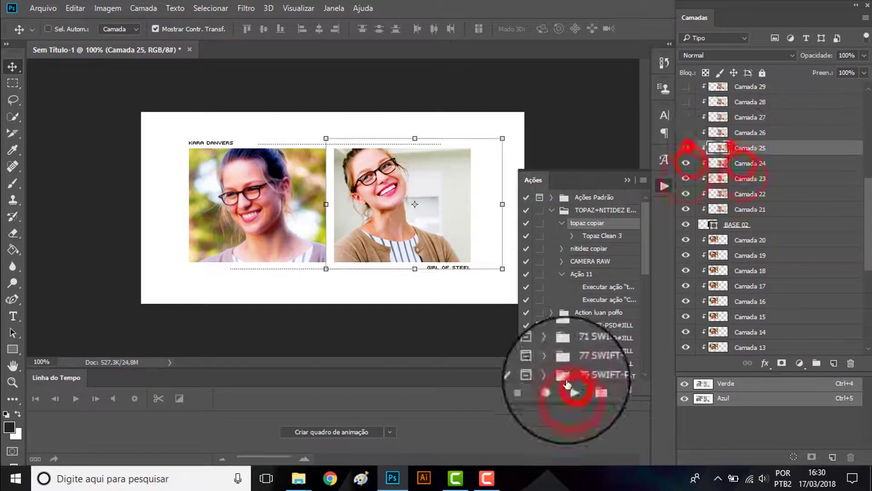
left_click(573, 389)
left_click(686, 133)
left_click(724, 132)
left_click(572, 389)
Make Camada 27 through Camada 30 visible and run the "topaz copiar" action on each
scroll(772, 246, "up", 3)
left_click(686, 194)
left_click(722, 194)
left_click(573, 389)
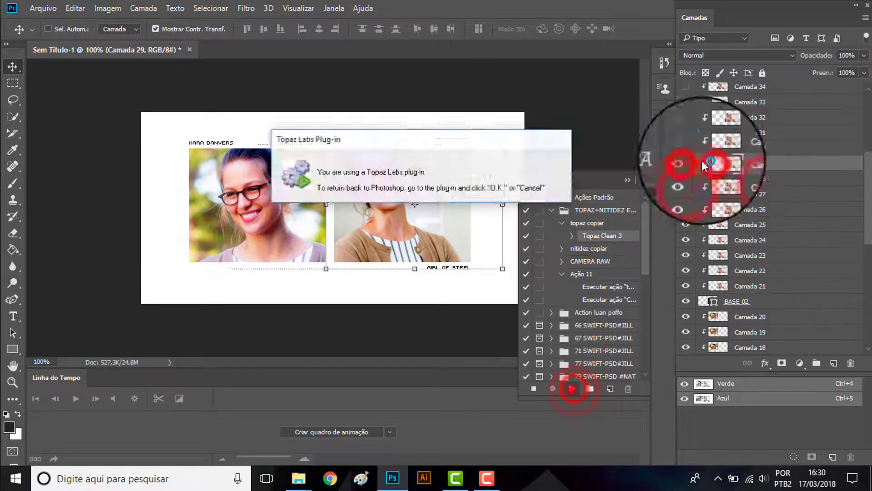
left_click(685, 148)
left_click(723, 148)
left_click(572, 388)
Make Camada 31 through Camada 34 visible and run the "topaz copiar" action on each
scroll(769, 257, "up", 3)
left_click(686, 209)
left_click(723, 209)
left_click(572, 389)
left_click(685, 194)
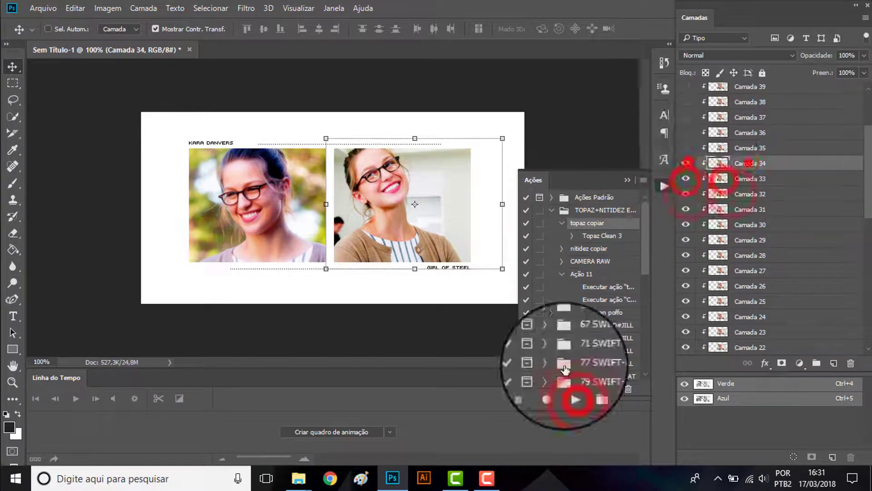
left_click(573, 390)
Make the last frames, Camada 35 through Camada 40, visible and run the "topaz copiar" action on each
left_click(686, 147)
left_click(730, 147)
left_click(573, 389)
scroll(767, 246, "up", 3)
left_click(685, 224)
left_click(729, 225)
left_click(573, 390)
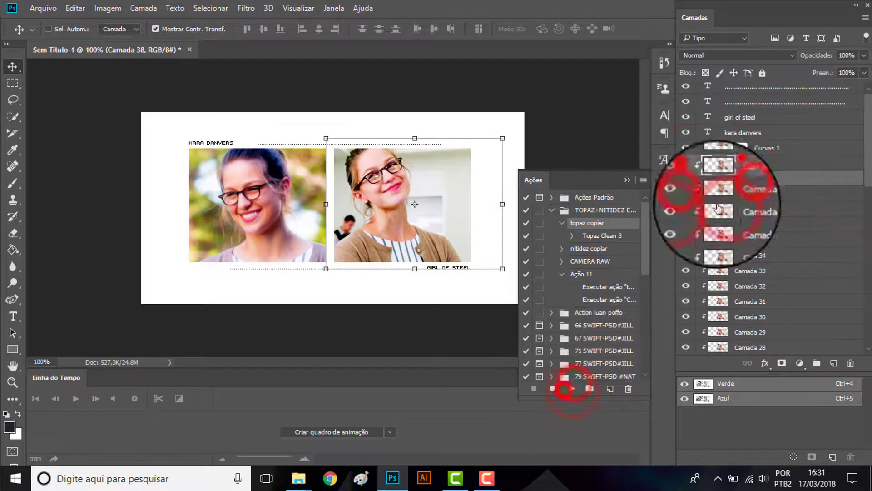
left_click(686, 163)
left_click(722, 163)
left_click(573, 389)
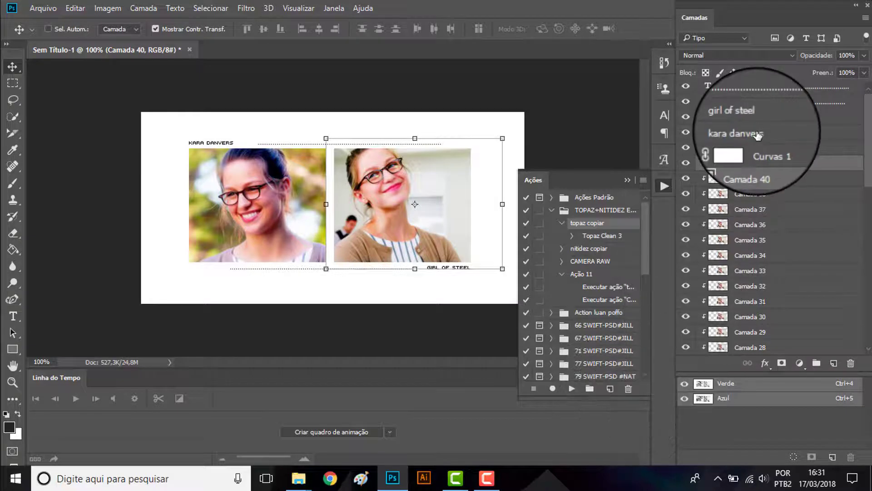
Hide Camada 40 down to Camada 22 so that only Camada 21 shows in BASE 02
left_click_drag(685, 164, 688, 305)
left_click(686, 337)
left_click(685, 347)
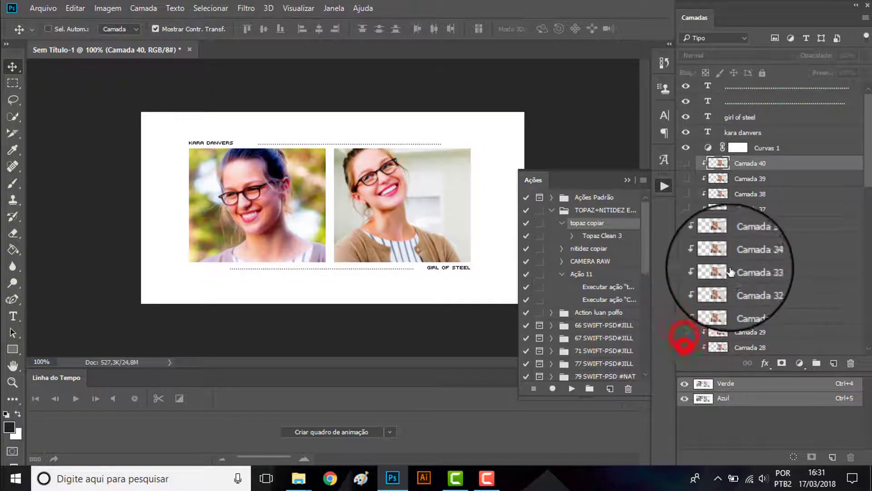
scroll(730, 268, "down", 2)
left_click(686, 272)
left_click(691, 304)
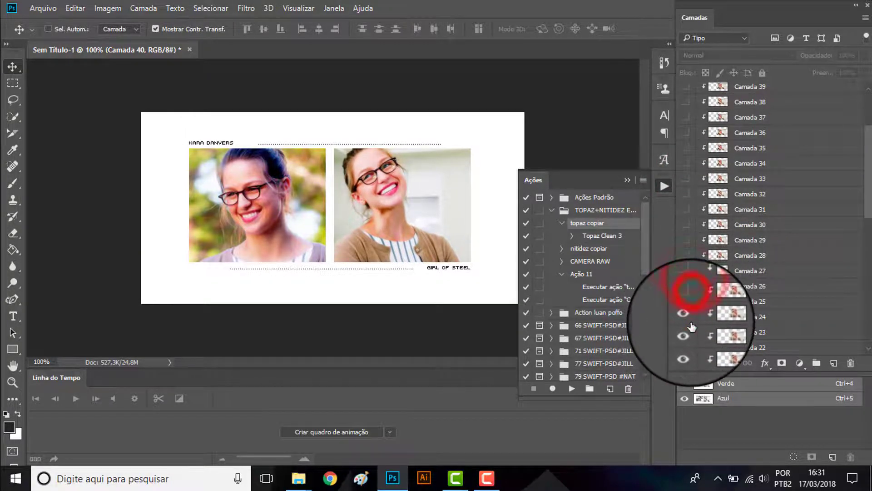
left_click(690, 318)
left_click(689, 332)
left_click(686, 347)
scroll(722, 318, "down", 2)
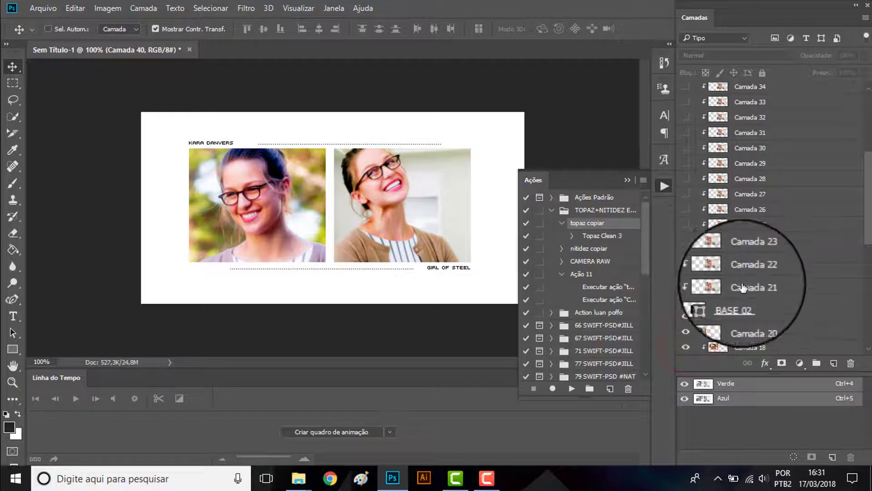
Hide Camada 20 down to Camada 2 so that only Camada 1 shows in BASE 01, and collapse the actions list
scroll(708, 291, "down", 2)
left_click(687, 241)
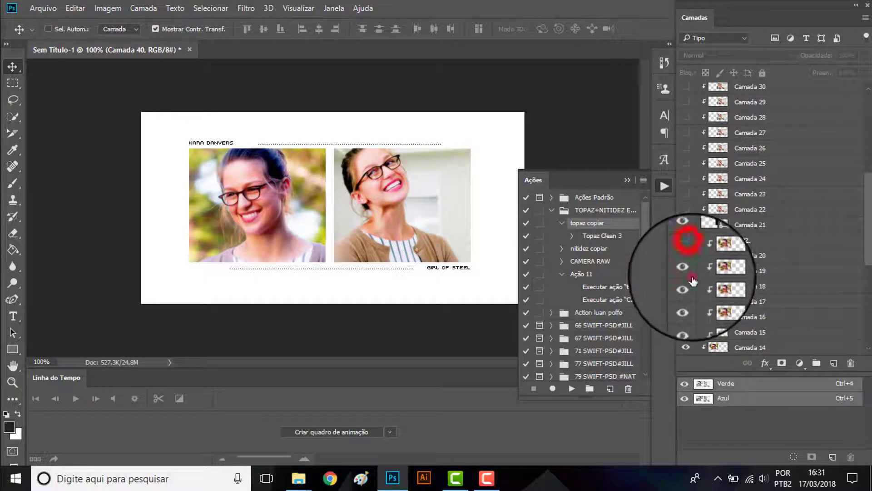
left_click(686, 332)
left_click(686, 348)
scroll(694, 304, "down", 5)
left_click(687, 198)
left_click(686, 214)
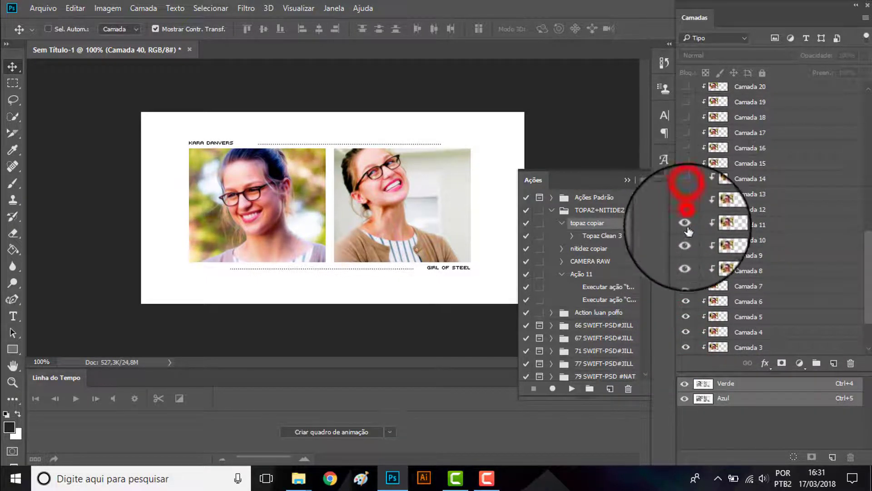
left_click(686, 224)
left_click(686, 240)
left_click(686, 317)
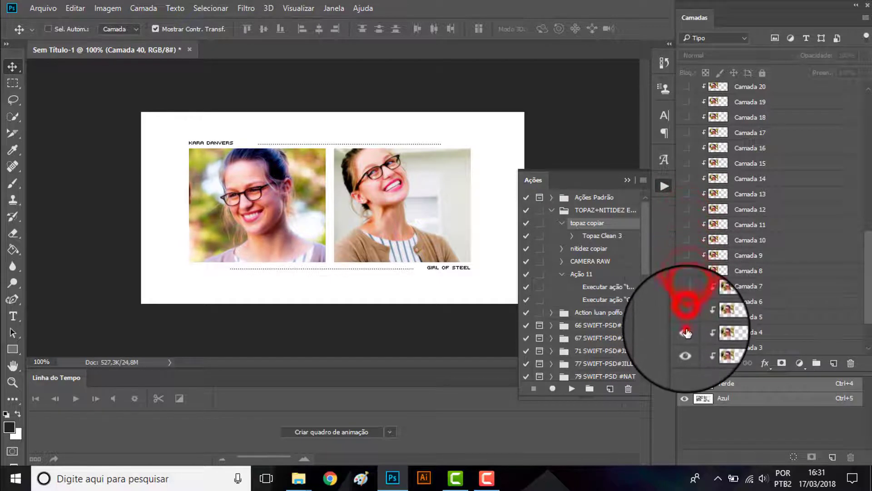
left_click(687, 332)
scroll(688, 318, "down", 2)
left_click(687, 287)
left_click(687, 301)
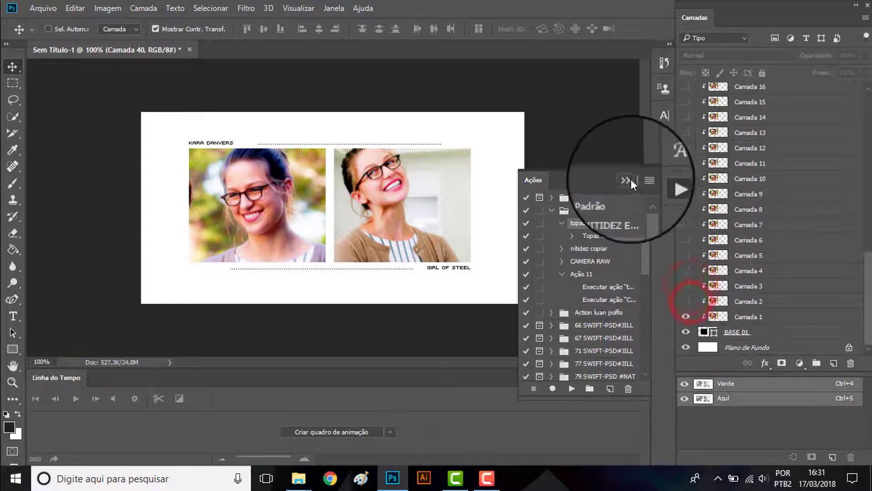
left_click(627, 179)
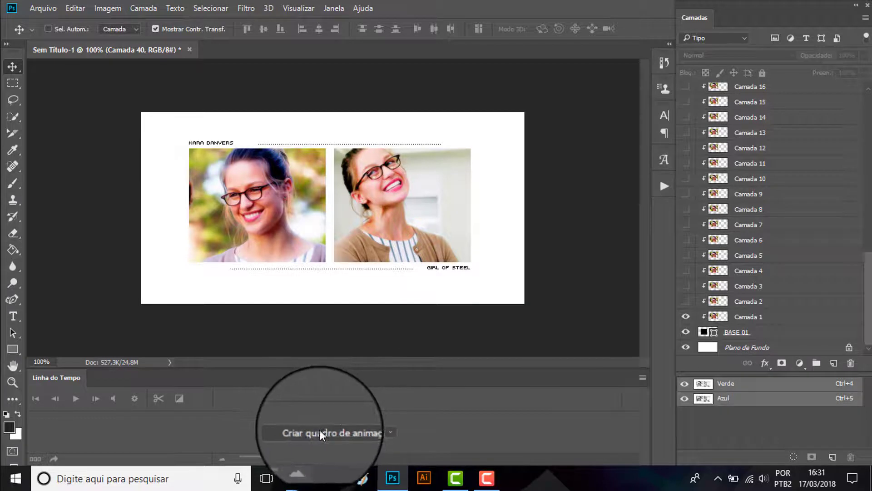
Create a frame animation in the timeline rather than a video timeline
left_click(391, 432)
left_click(407, 415)
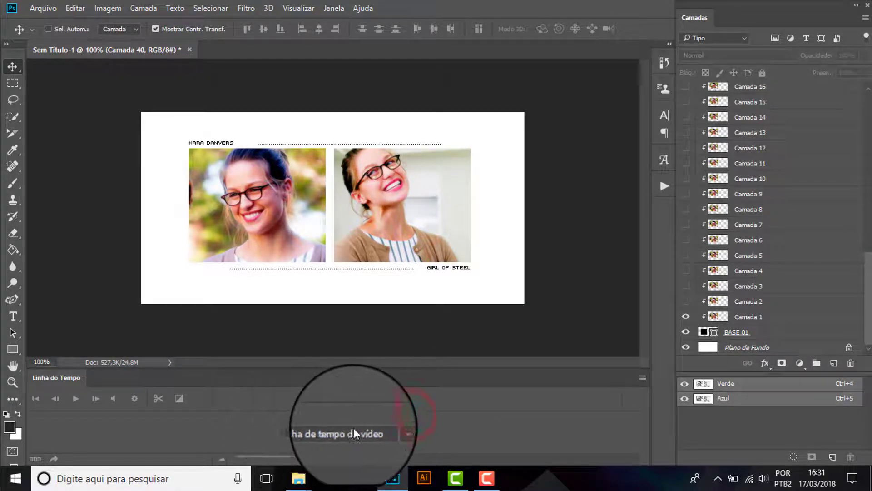
left_click(388, 434)
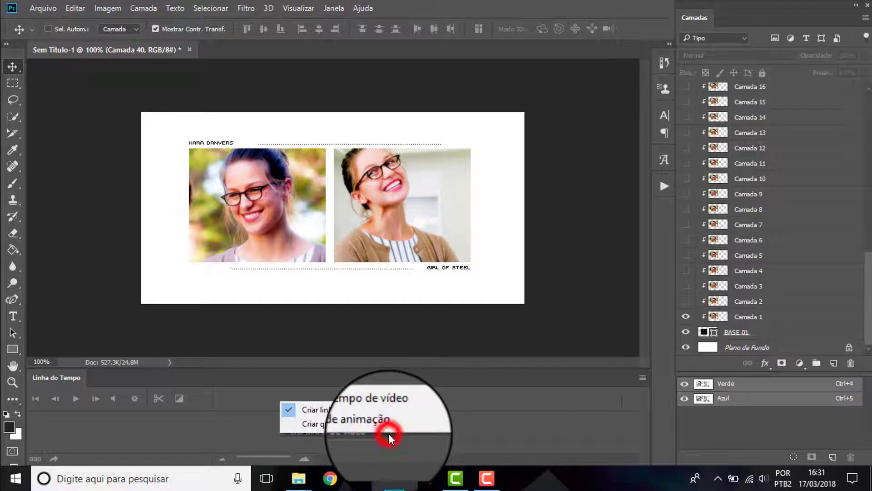
left_click(392, 427)
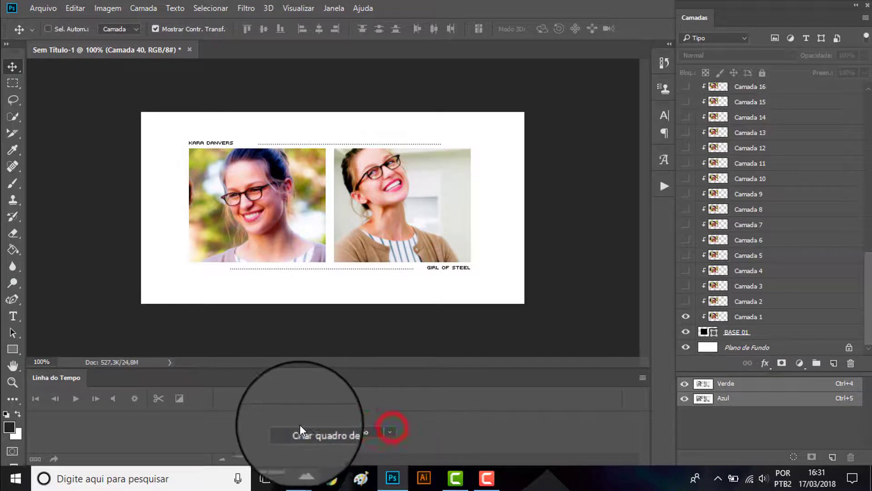
left_click(293, 433)
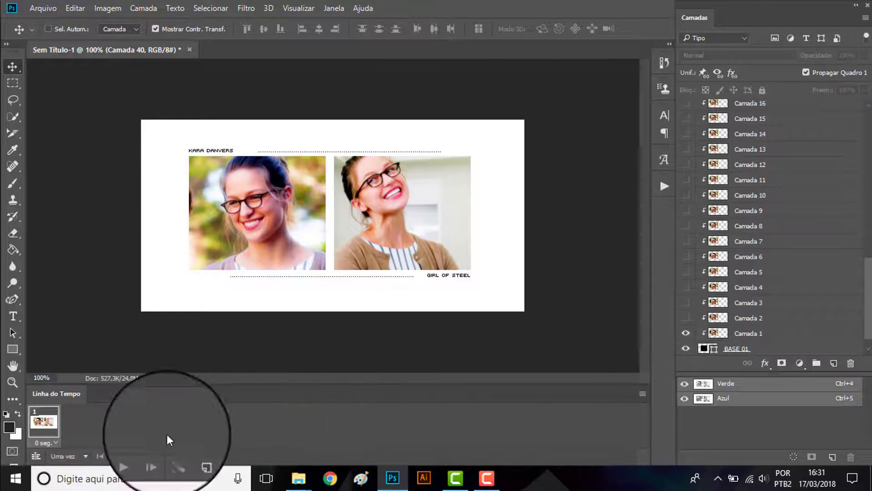
Set the first animation frame's delay to 0,07 seconds
left_click(52, 446)
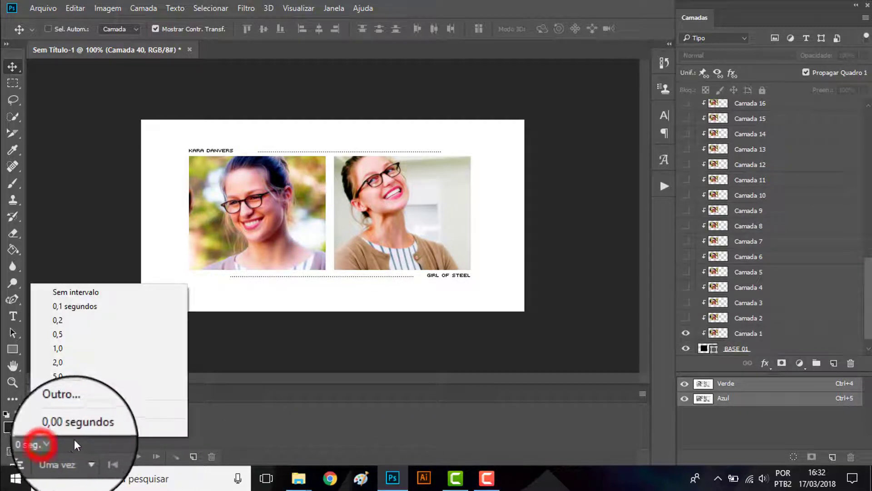
left_click(113, 415)
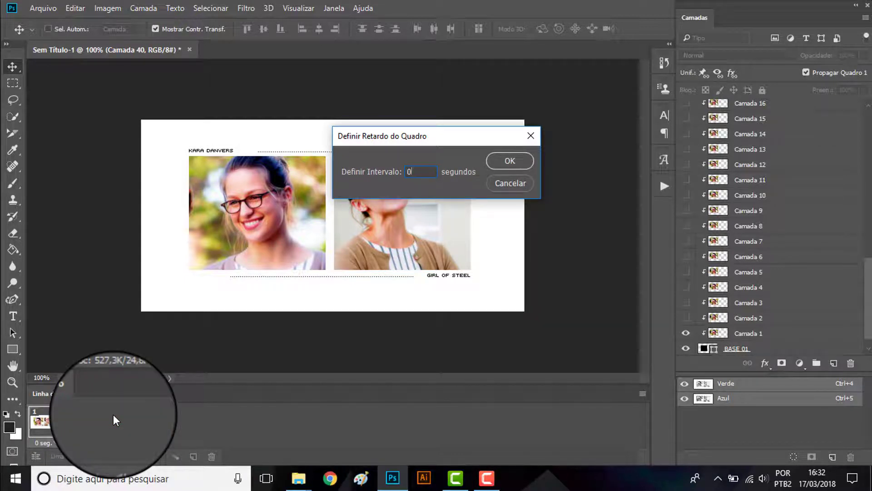
type("0,07")
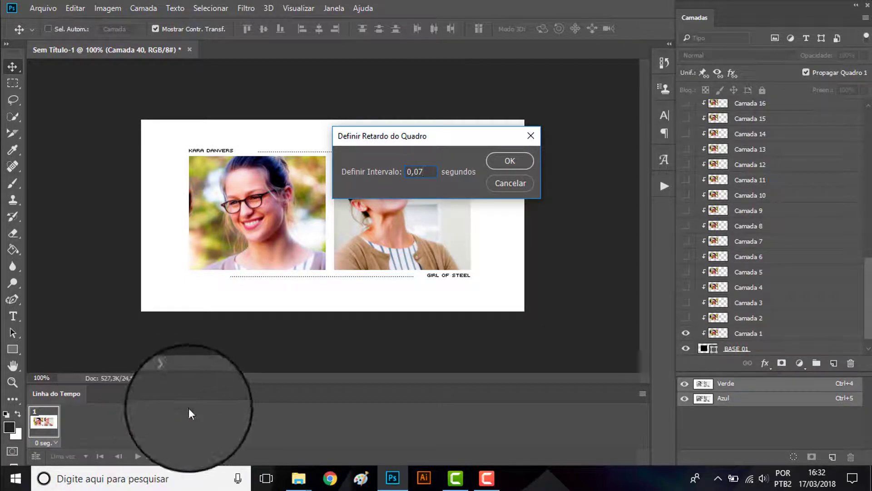
left_click(525, 160)
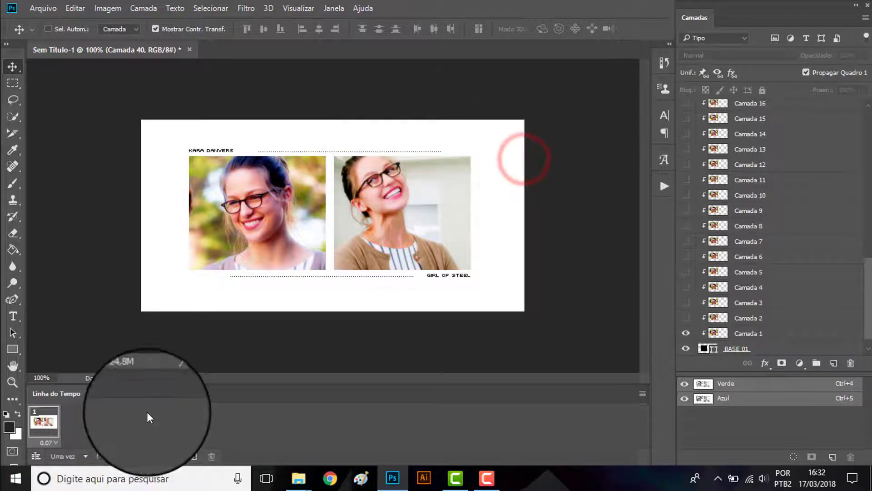
Set the frame animation's looping option to Sempre
left_click(59, 455)
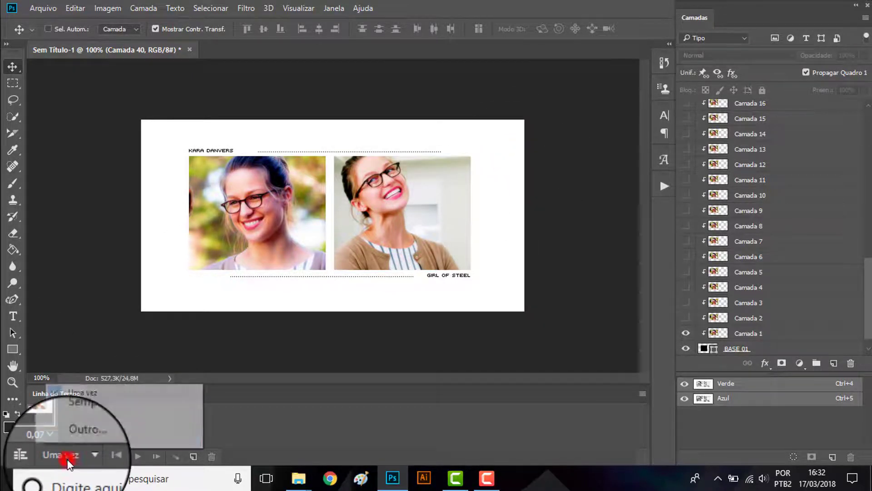
left_click(86, 420)
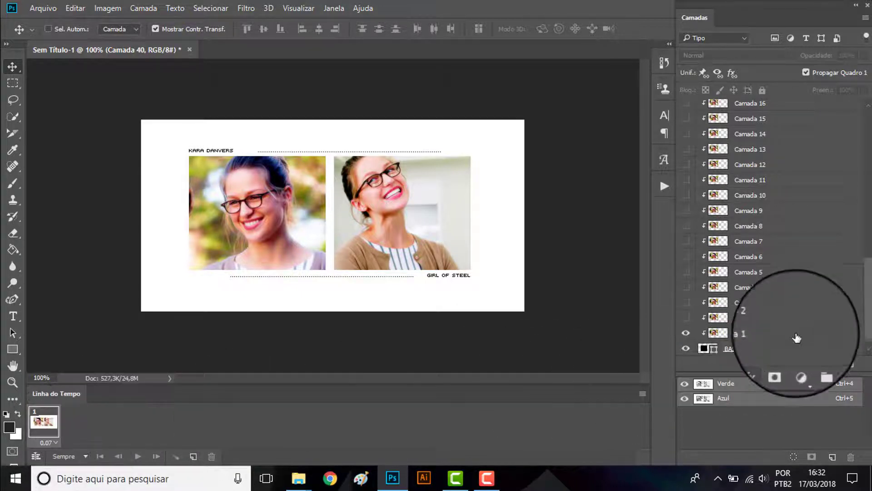
Add a second animation frame and show Camada 2 in BASE 01 and Camada 22 in BASE 02
scroll(772, 273, "up", 5)
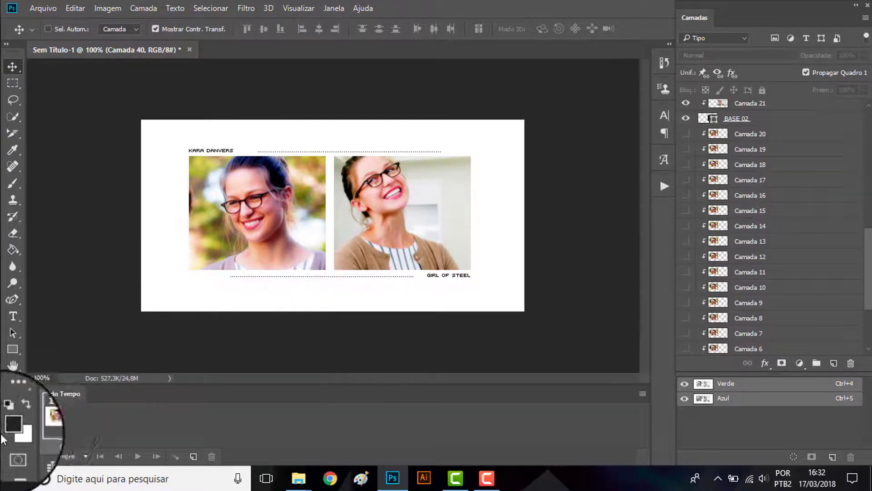
scroll(770, 306, "down", 5)
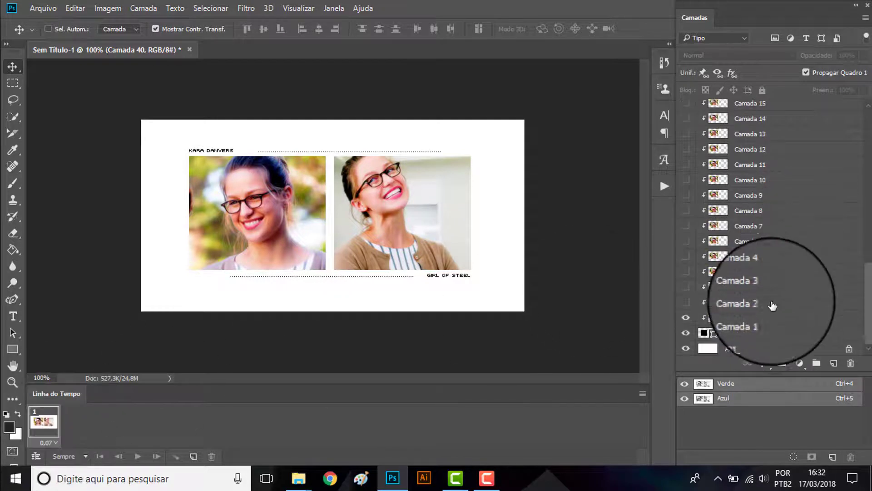
left_click(754, 318)
scroll(786, 258, "up", 2)
scroll(772, 136, "up", 4)
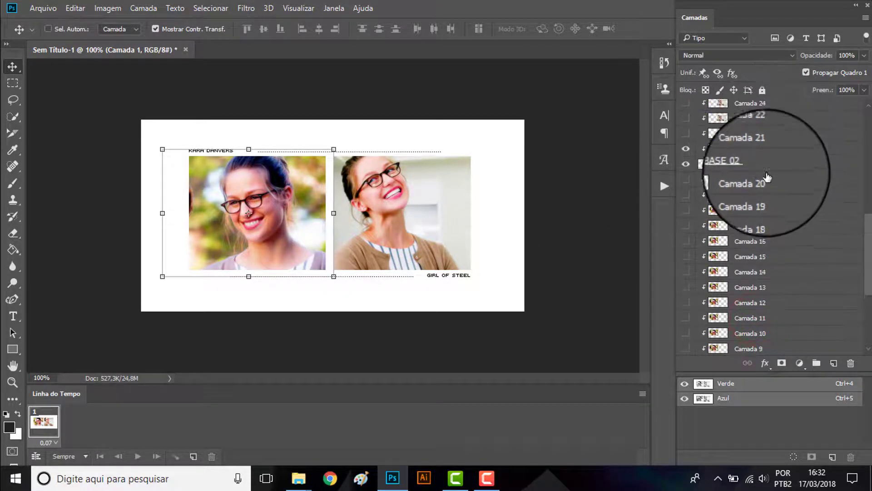
left_click(762, 150)
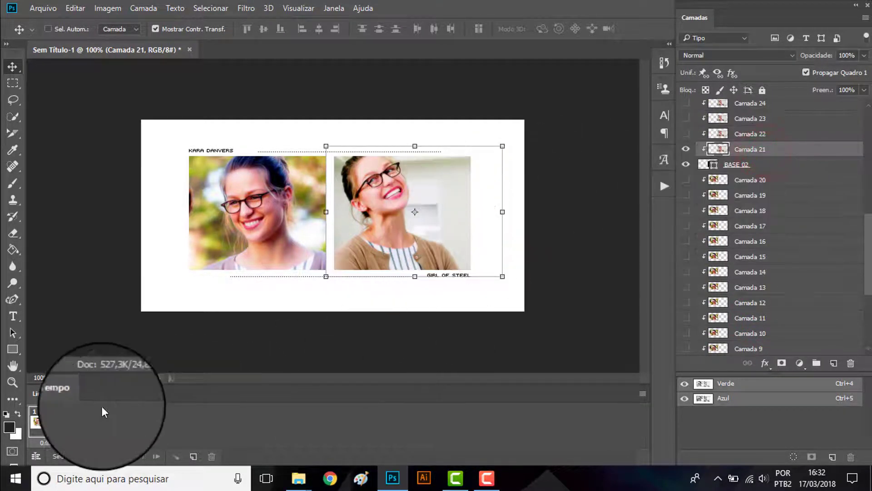
left_click(195, 454)
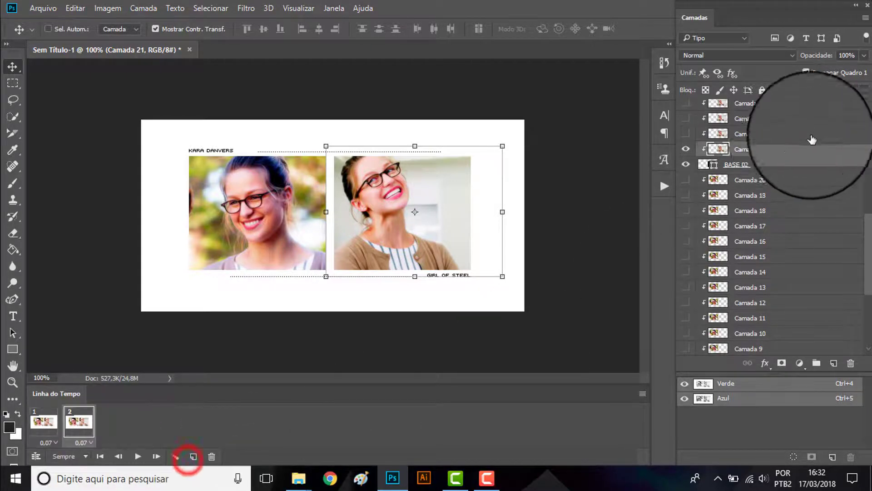
scroll(795, 205, "down", 5)
left_click(690, 301)
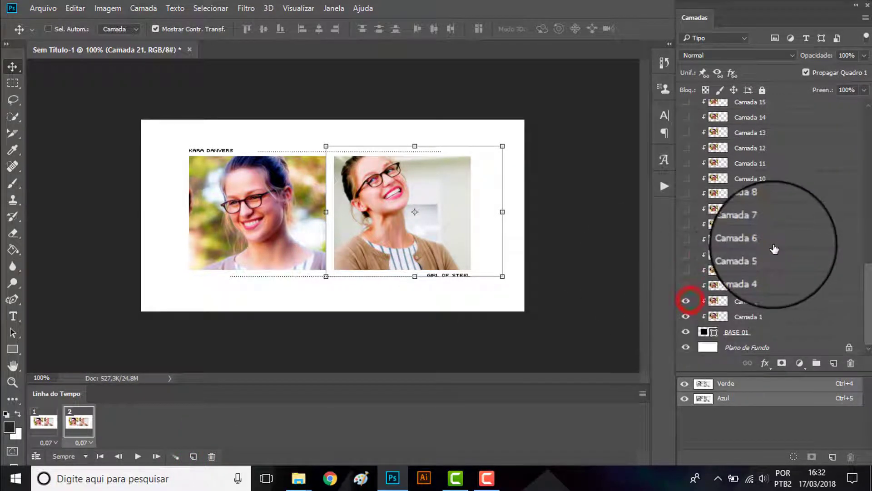
scroll(754, 229, "up", 3)
left_click(685, 179)
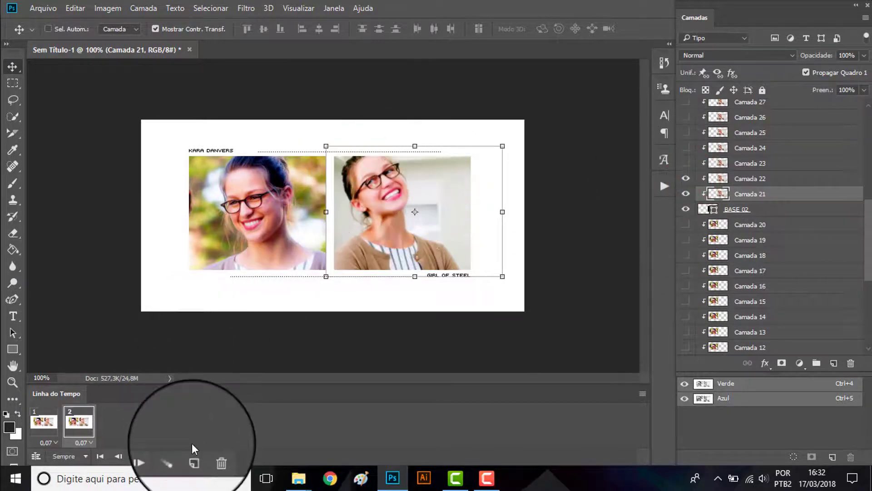
Add a third animation frame and show Camada 3 and Camada 23 in it
left_click(193, 456)
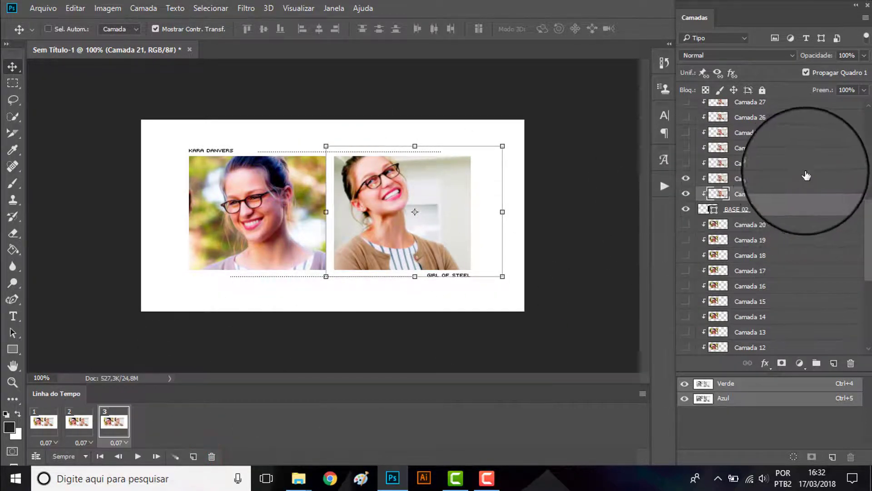
scroll(754, 204, "down", 5)
left_click(686, 285)
scroll(759, 228, "up", 5)
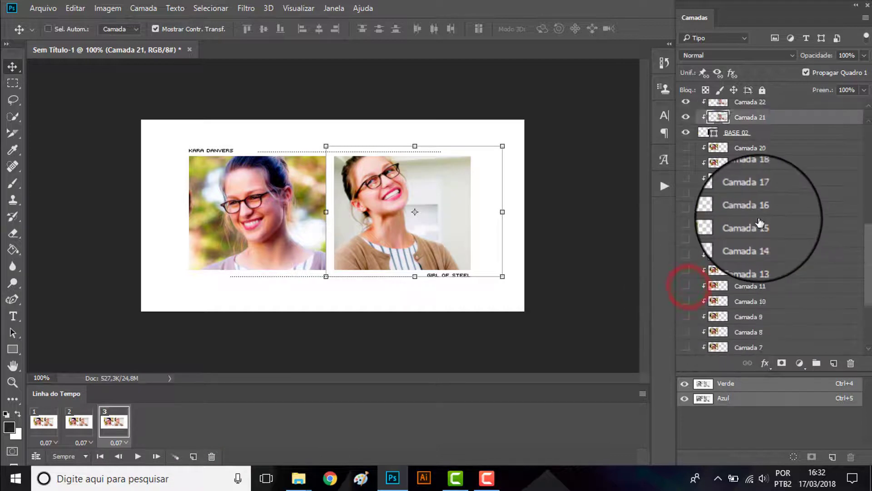
left_click(686, 148)
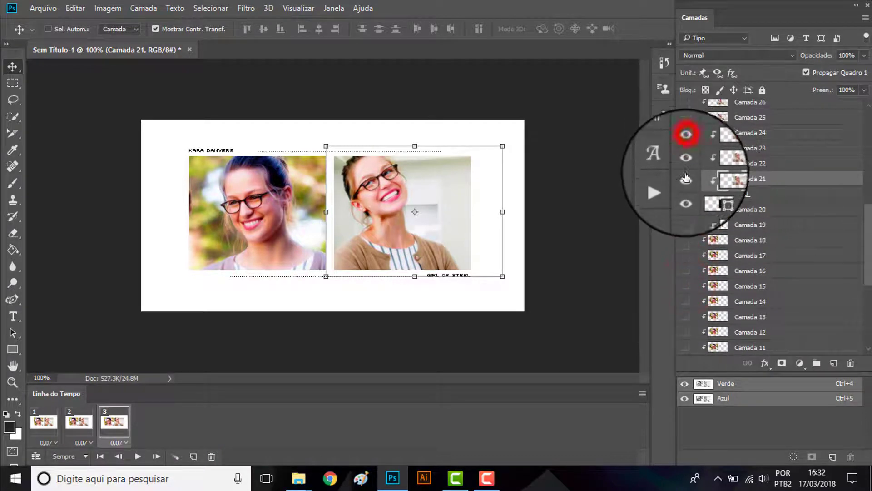
Add a fourth animation frame and show Camada 4 and Camada 24 in it
left_click(193, 456)
scroll(775, 268, "down", 2)
scroll(776, 268, "down", 3)
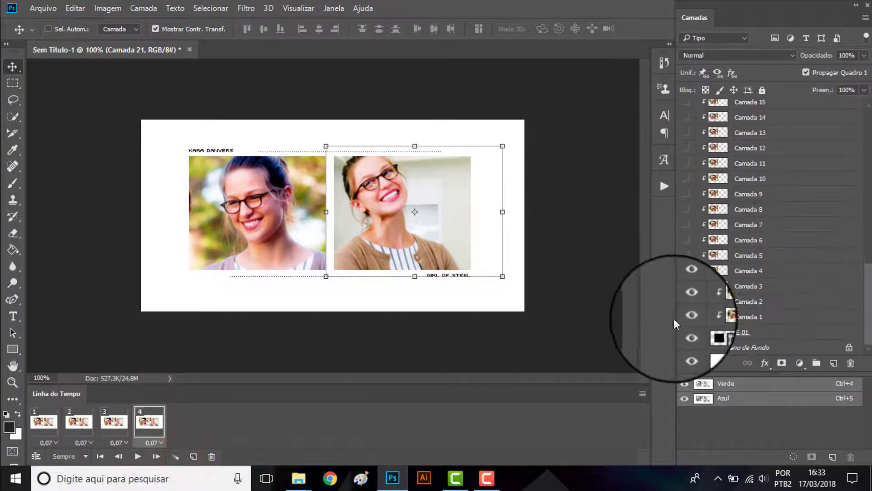
left_click(686, 268)
scroll(772, 254, "up", 5)
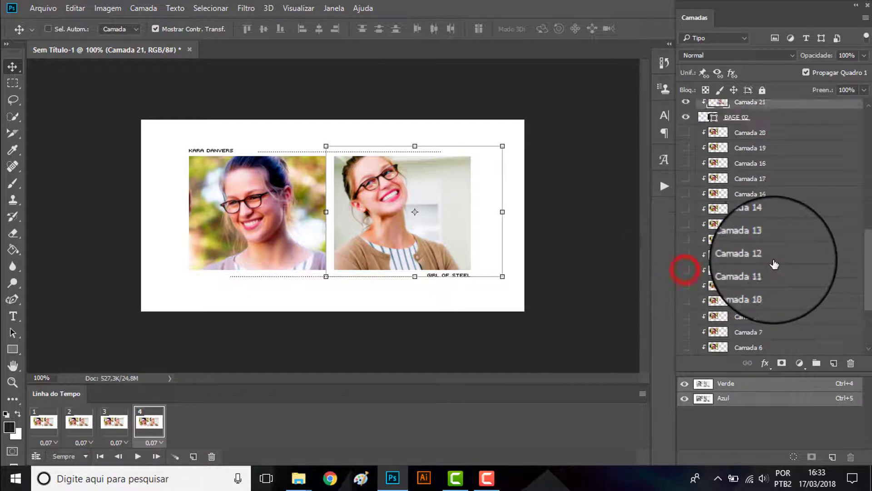
left_click(685, 148)
Add frames 5 and 6, showing Camada 5 and Camada 25 in the former, Camada 6 and Camada 26 in the latter
left_click(193, 456)
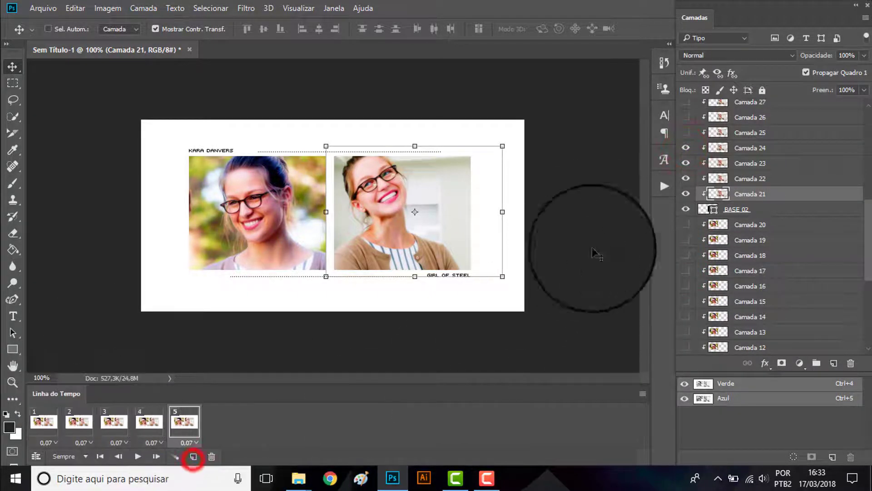
scroll(686, 254, "down", 3)
left_click(685, 285)
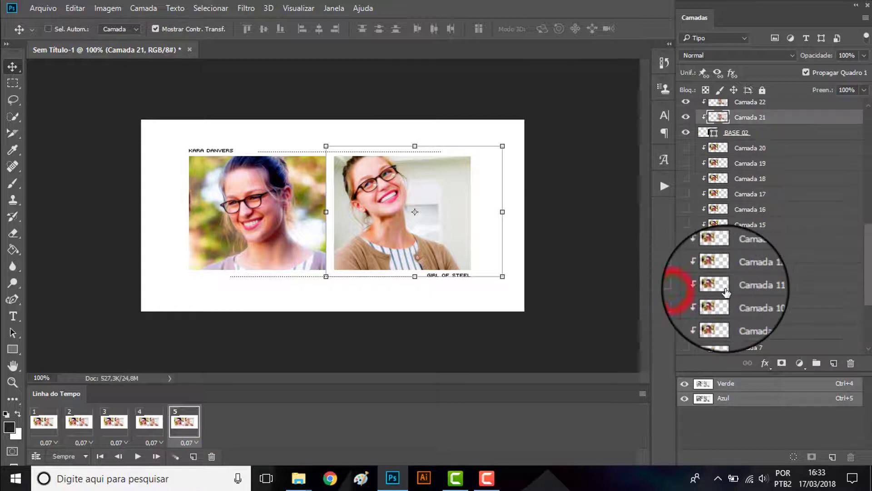
scroll(726, 273, "up", 5)
left_click(193, 456)
scroll(726, 275, "up", 5)
left_click(686, 240)
Add frames 7 and 8, showing Camada 7 and Camada 27 in the former, Camada 8 and Camada 28 in the latter
left_click(193, 456)
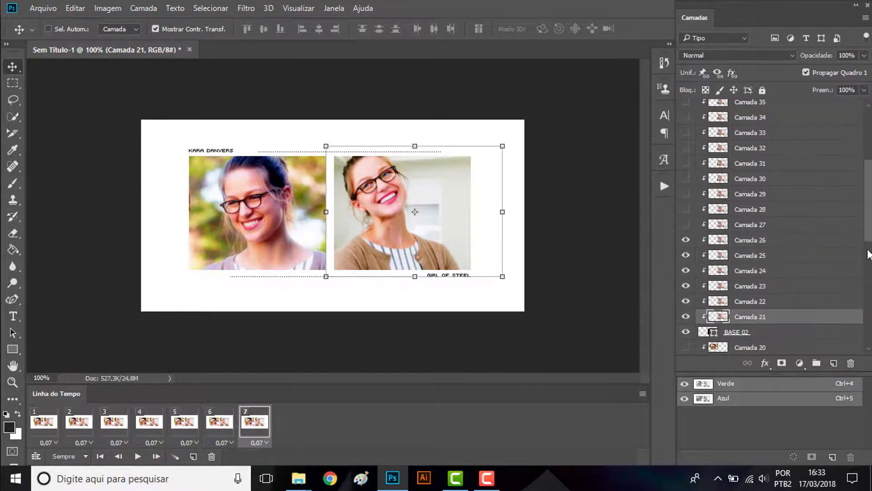
left_click_drag(868, 240, 868, 336)
left_click(685, 195)
left_click(193, 456)
scroll(734, 285, "up", 4)
left_click(686, 210)
Add frames 9 and 10, showing Camada 9 and Camada 29 in the former, Camada 10 and Camada 30 in the latter
left_click(193, 456)
scroll(721, 256, "down", 6)
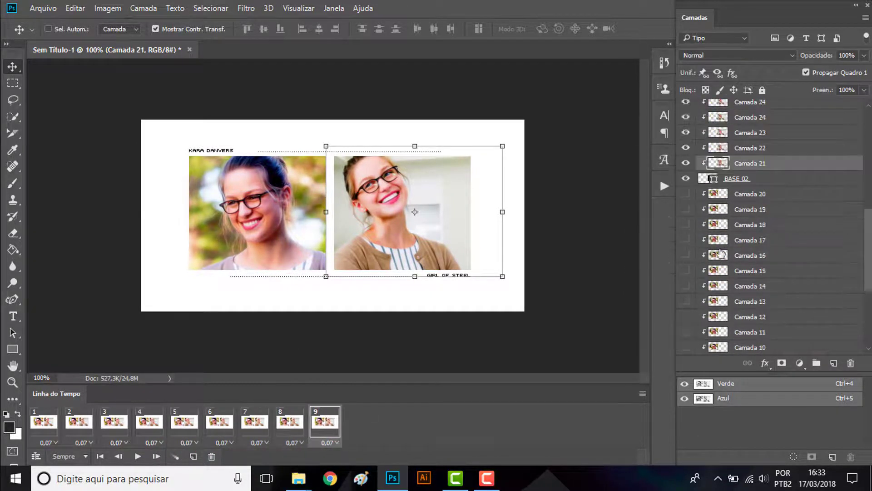
scroll(715, 259, "up", 6)
left_click(686, 178)
left_click(193, 456)
left_click(686, 164)
Add frames 11 and 12, showing Camada 11 and Camada 31 in the former, Camada 12 and Camada 32 in the latter
left_click(193, 456)
scroll(710, 277, "down", 5)
left_click(686, 224)
scroll(710, 255, "up", 5)
left_click(686, 178)
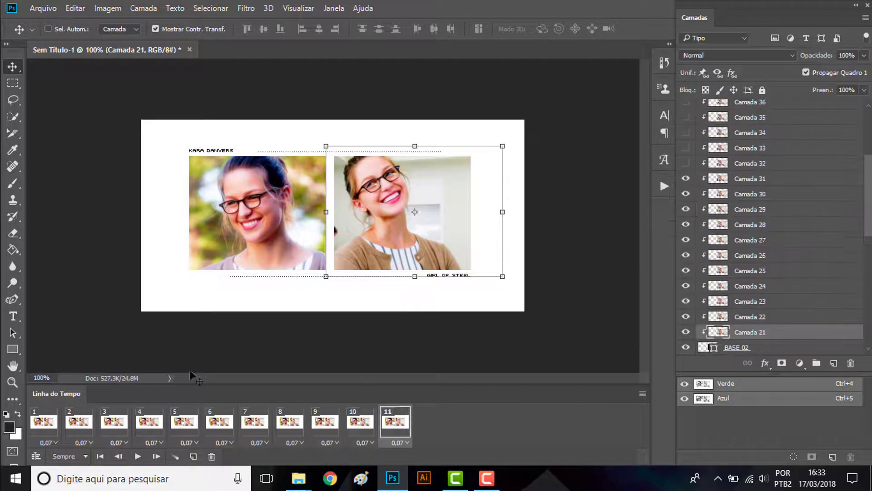
left_click(193, 456)
scroll(721, 232, "down", 5)
left_click(686, 239)
left_click(686, 163)
Add frames 13 and 14, showing Camada 13 and Camada 33 in the former, Camada 14 and Camada 34 in the latter
left_click(193, 456)
left_click(686, 163)
left_click(193, 456)
scroll(712, 268, "down", 5)
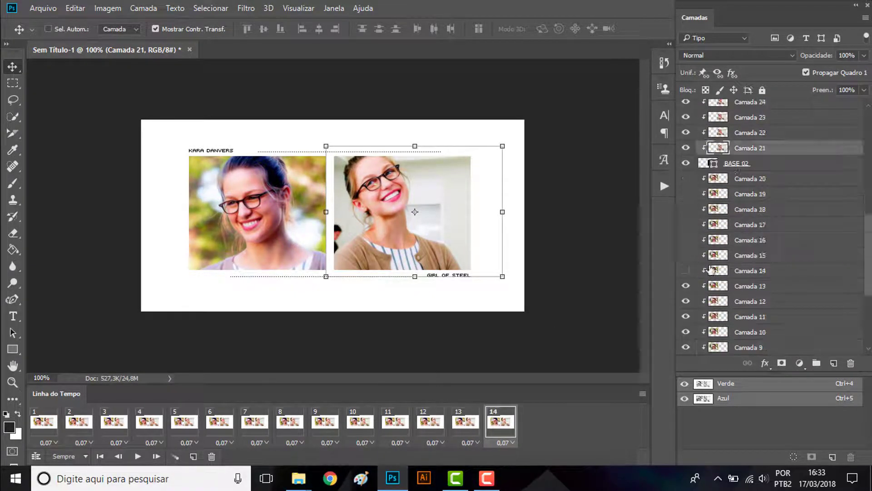
left_click(686, 269)
scroll(713, 266, "up", 6)
left_click(686, 209)
Add frames 15 and 16, showing Camada 15 and Camada 35 in the former, Camada 16 and Camada 36 in the latter
left_click(193, 456)
left_click(193, 456)
scroll(711, 271, "up", 5)
left_click(686, 224)
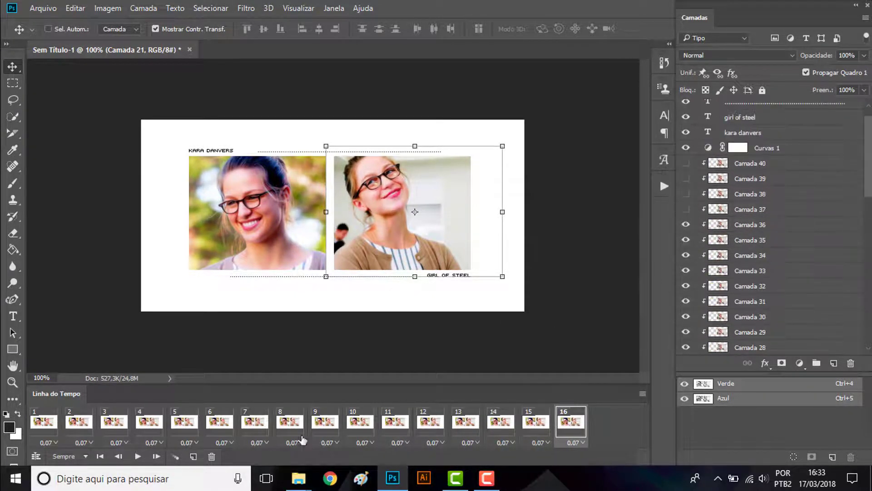
Add frames 17 and 18, showing Camada 17 and Camada 37 in the former, Camada 18 and Camada 38 in the latter
left_click(193, 456)
scroll(717, 267, "down", 5)
scroll(716, 267, "up", 5)
left_click(686, 209)
left_click(194, 456)
left_click(686, 179)
Add frames 19 and 20, showing Camada 19 and Camada 39 in the former, Camada 20 and Camada 40 in the latter
left_click(193, 456)
scroll(709, 268, "down", 5)
left_click(685, 302)
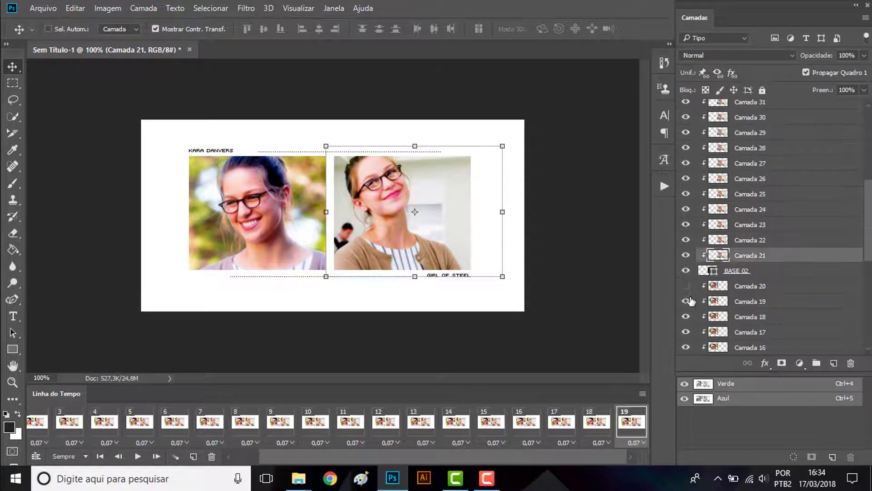
scroll(709, 268, "up", 5)
left_click(686, 163)
left_click(193, 456)
left_click(685, 331)
left_click(683, 162)
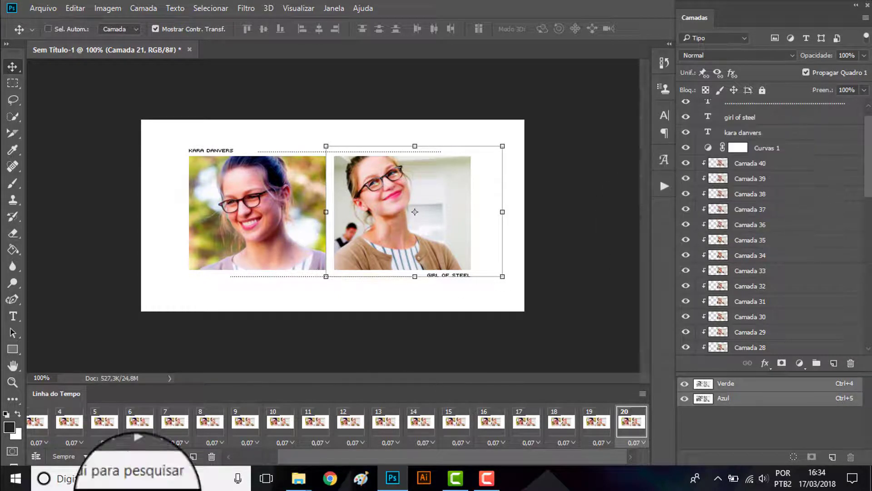
Play the finished frame animation to check it on the canvas, and stop the playback
left_click(138, 456)
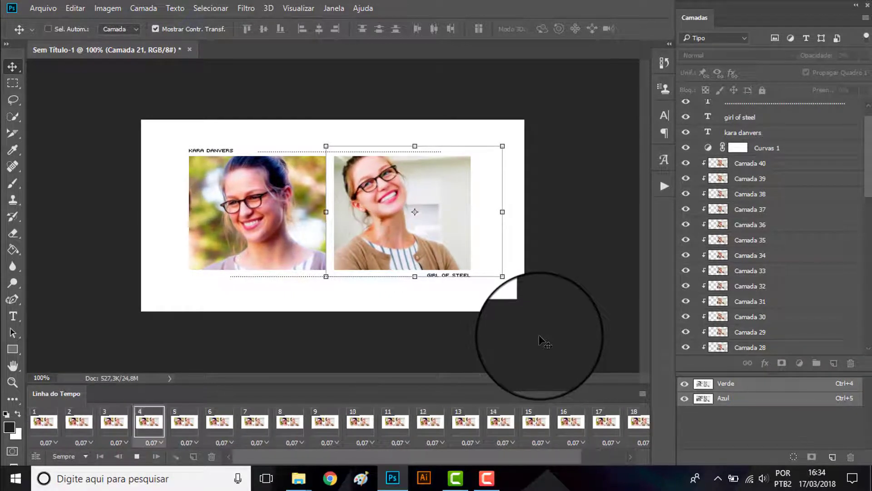
left_click(137, 456)
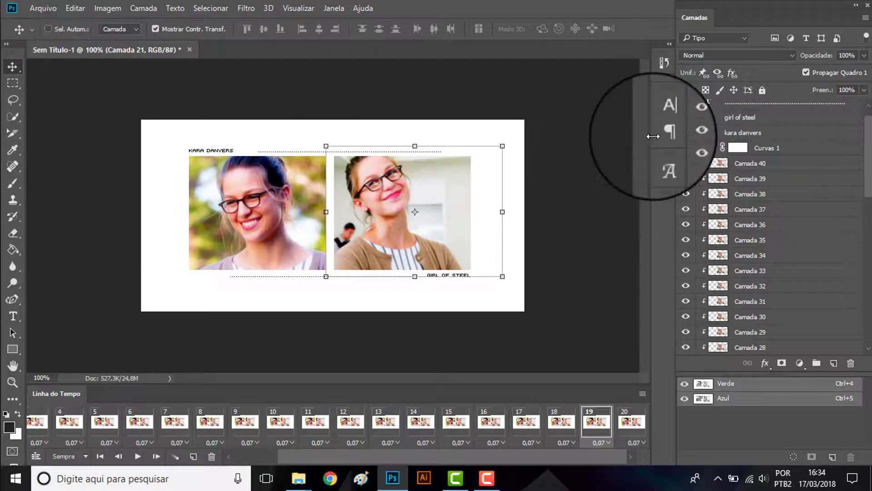
Open the legacy Save for Web export for the animation and set the file format to GIF
left_click(37, 9)
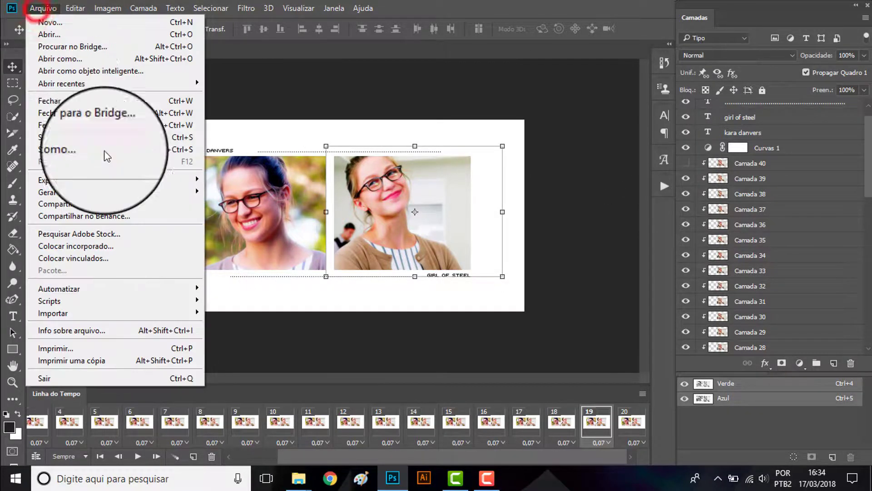
left_click(142, 180)
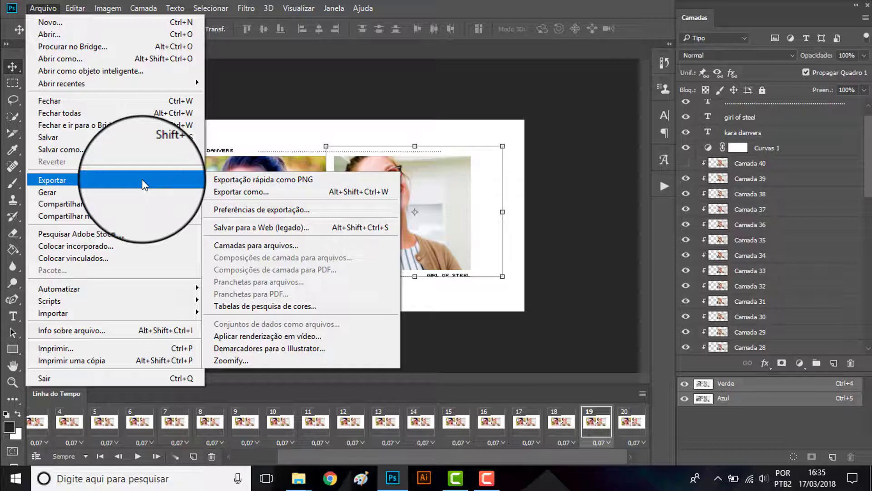
left_click(326, 223)
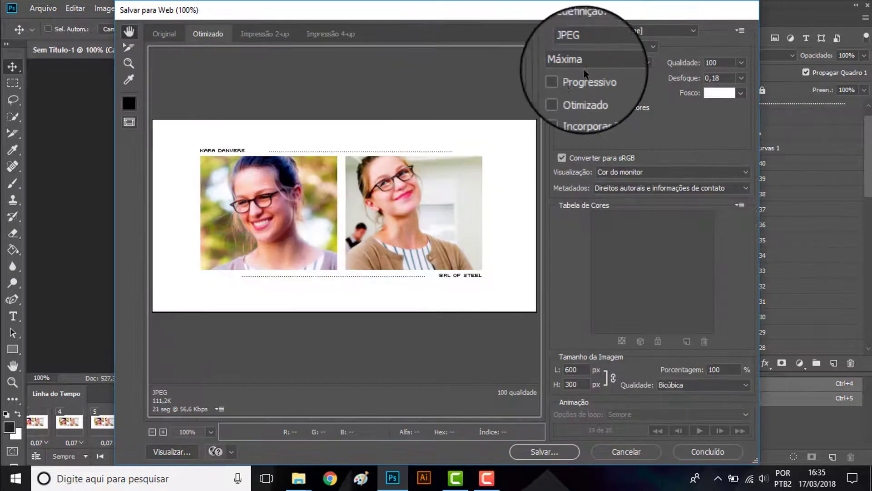
left_click(615, 52)
left_click(615, 61)
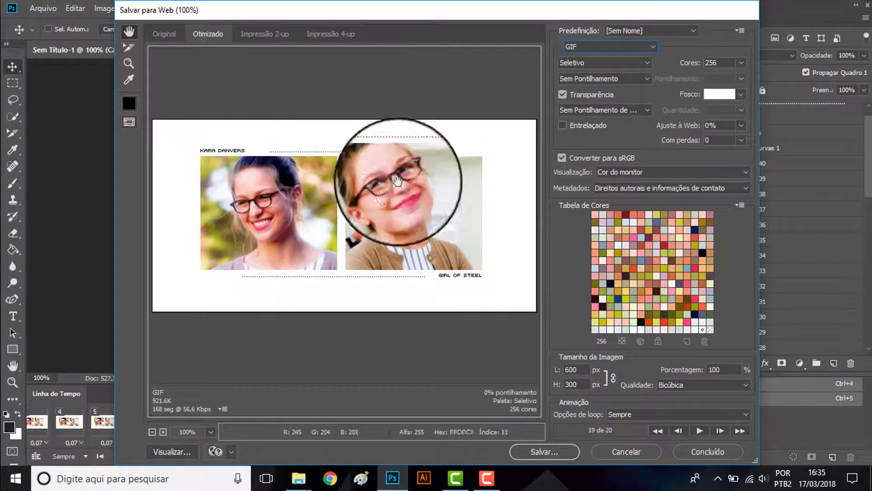
Compare the Seletivo, Adaptável and Limitado colour reductions in the GIF preview and set the algorithm to Perceptivo
left_click(647, 62)
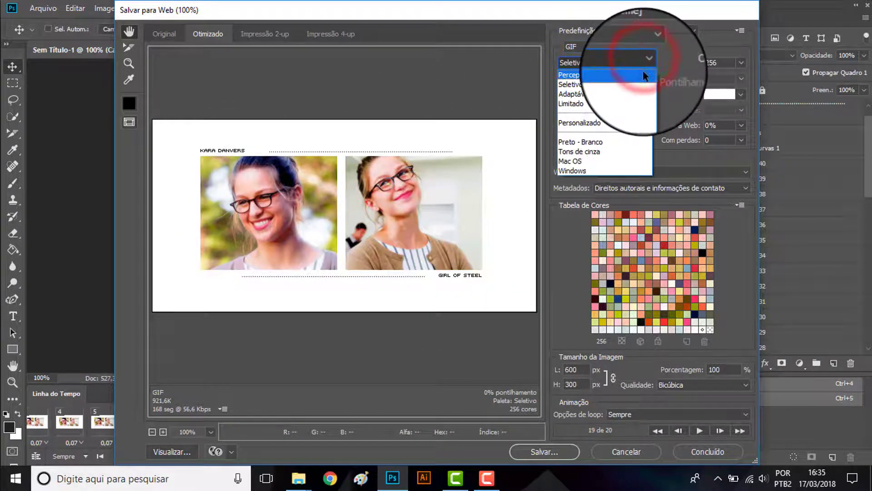
left_click(645, 74)
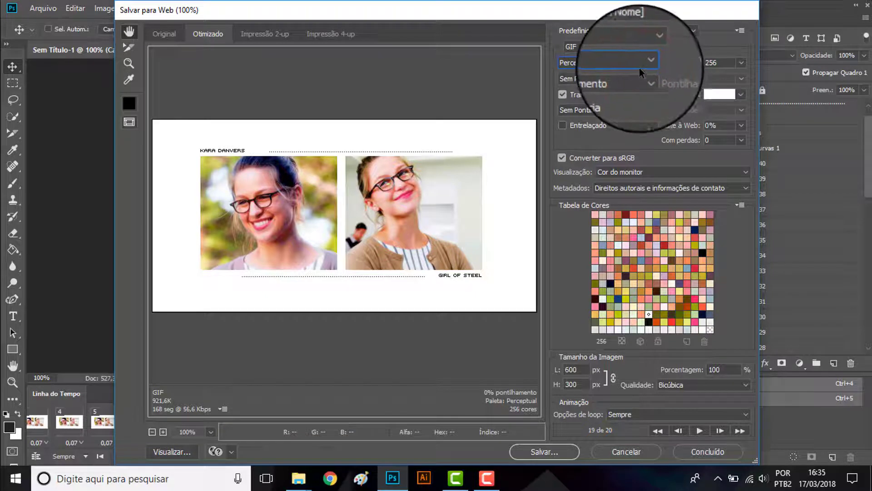
left_click(641, 66)
left_click(635, 74)
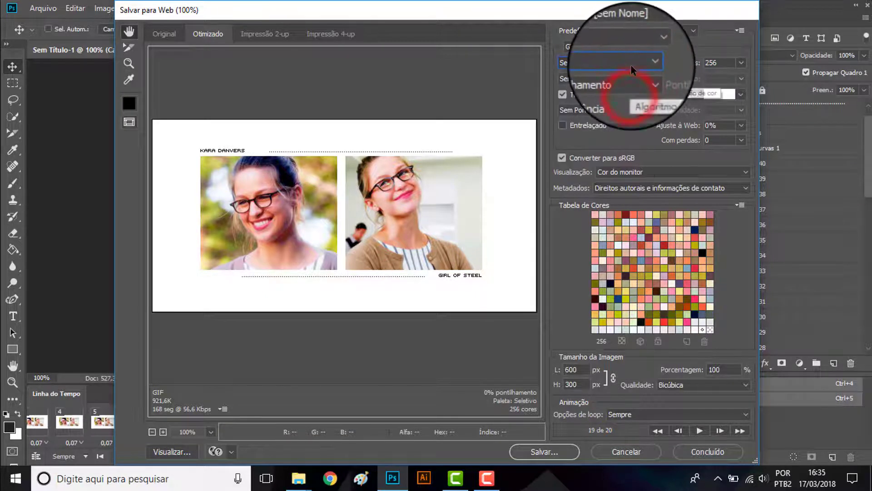
left_click(631, 65)
left_click(631, 91)
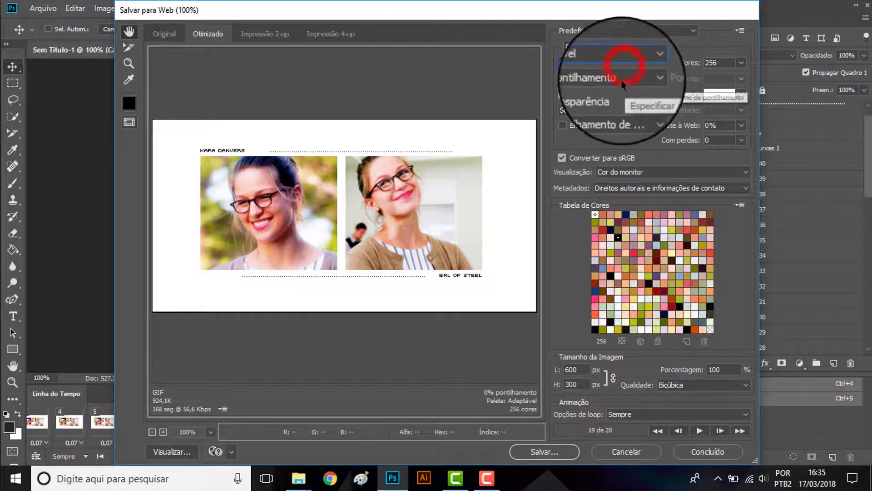
left_click(623, 67)
left_click(614, 99)
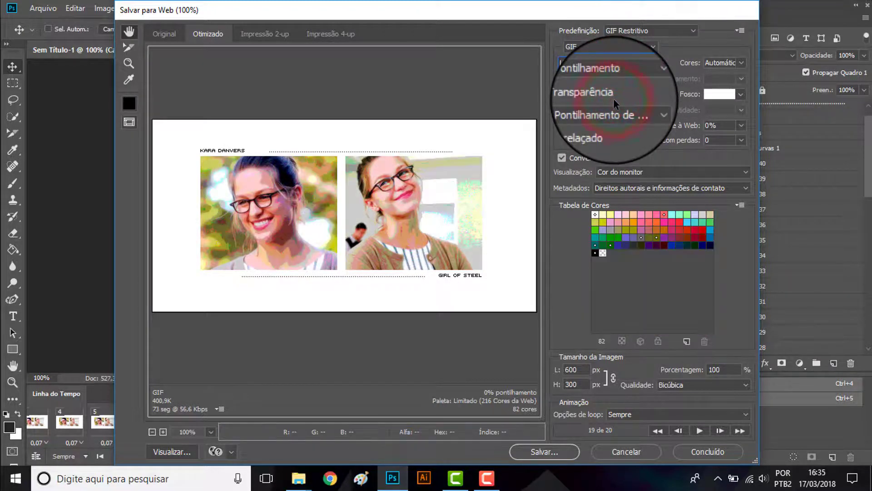
left_click(617, 64)
left_click(618, 75)
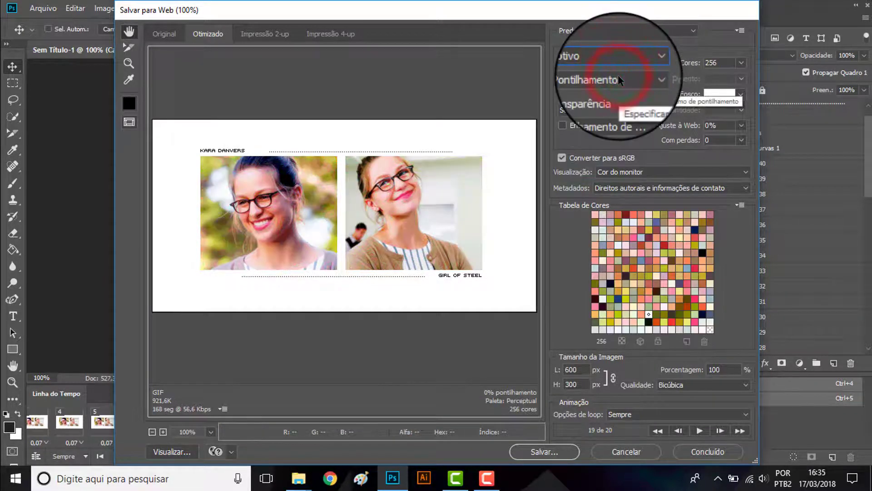
Set the GIF colour reduction to Seletivo, compare Padrão dithering with Sem Pontilhamento in the preview, and choose Padrão
left_click(619, 63)
left_click(618, 78)
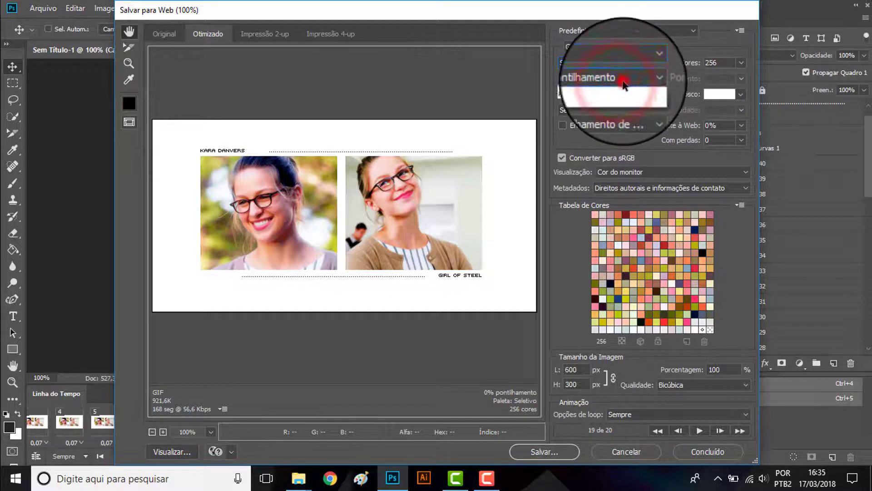
left_click(619, 103)
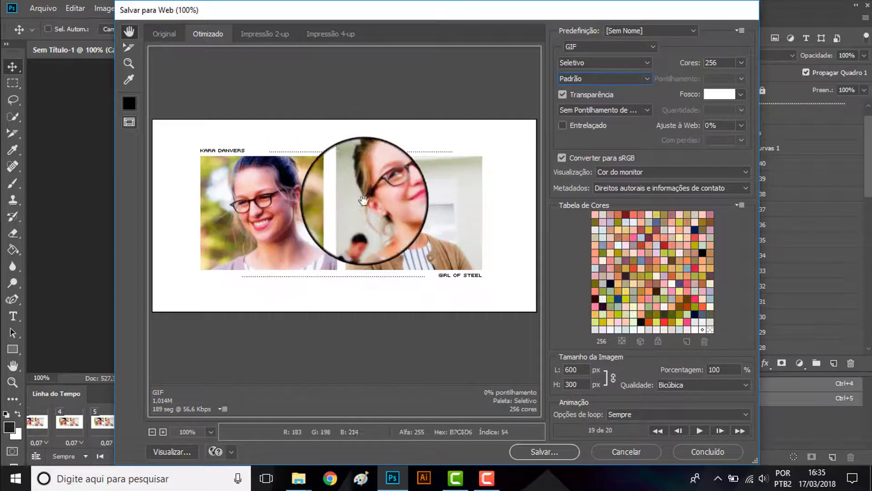
left_click(586, 83)
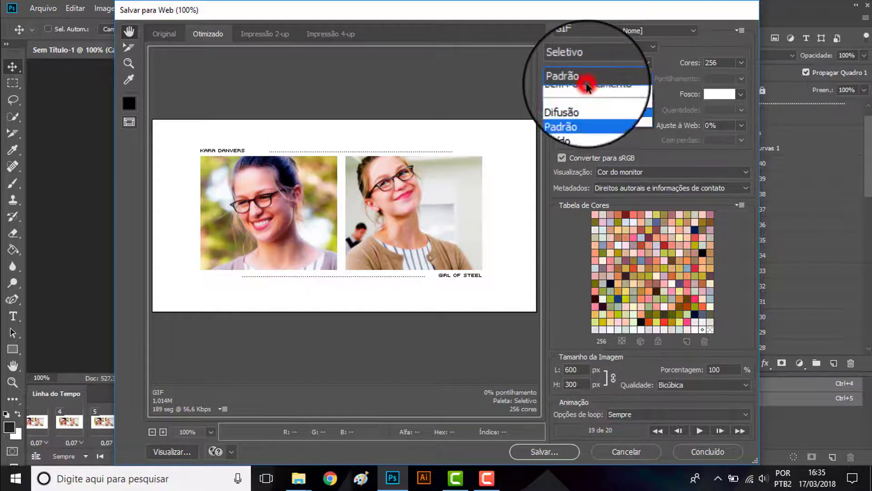
left_click(582, 93)
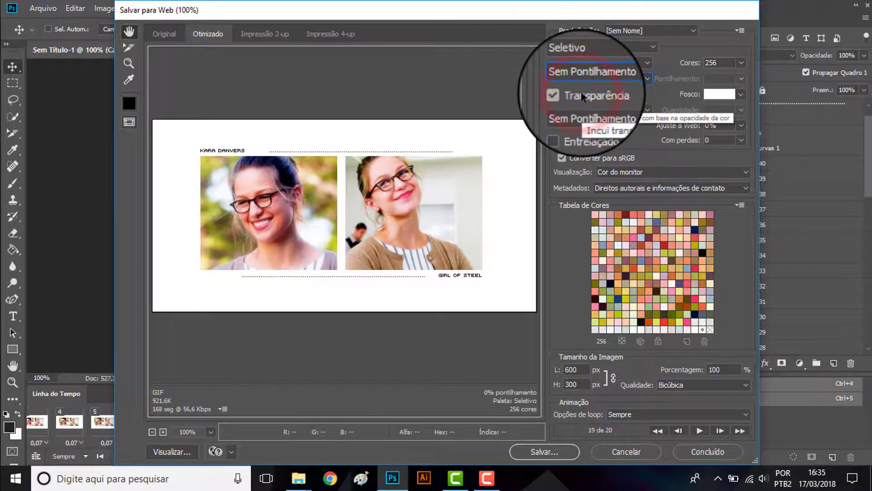
left_click(591, 78)
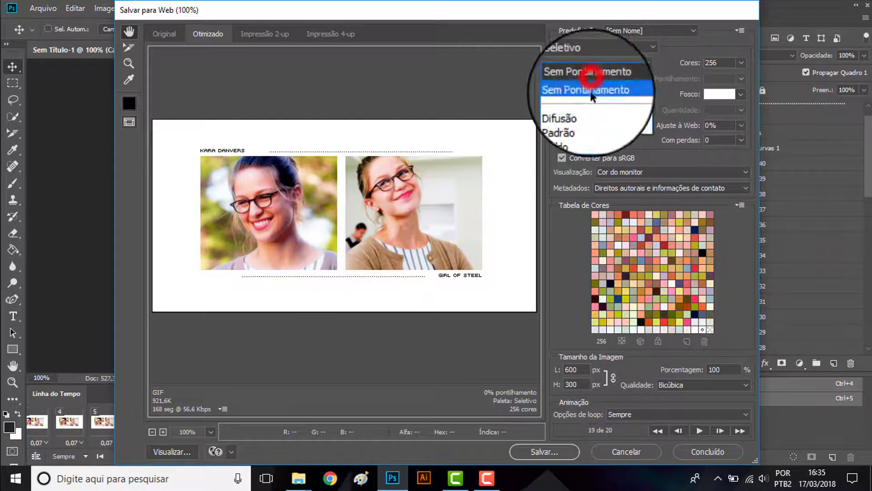
left_click(592, 117)
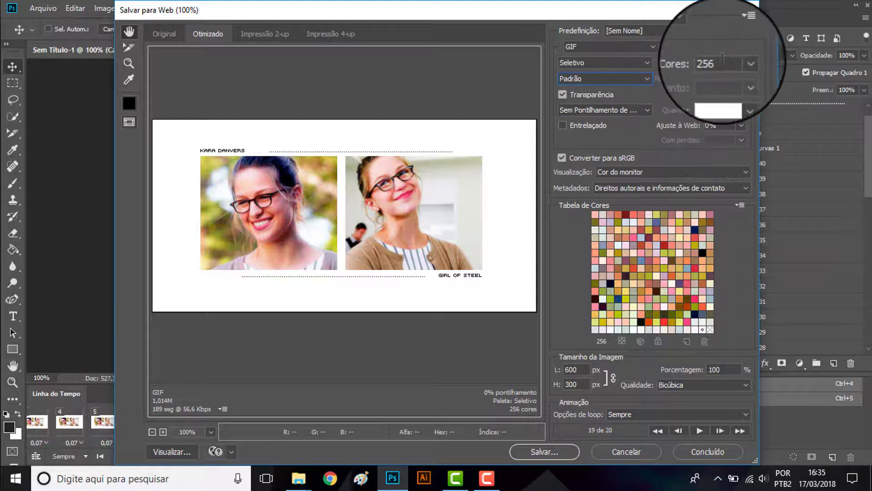
Look through the colour count options keeping 256, and try the GIF without Transparência before restoring it
left_click(741, 63)
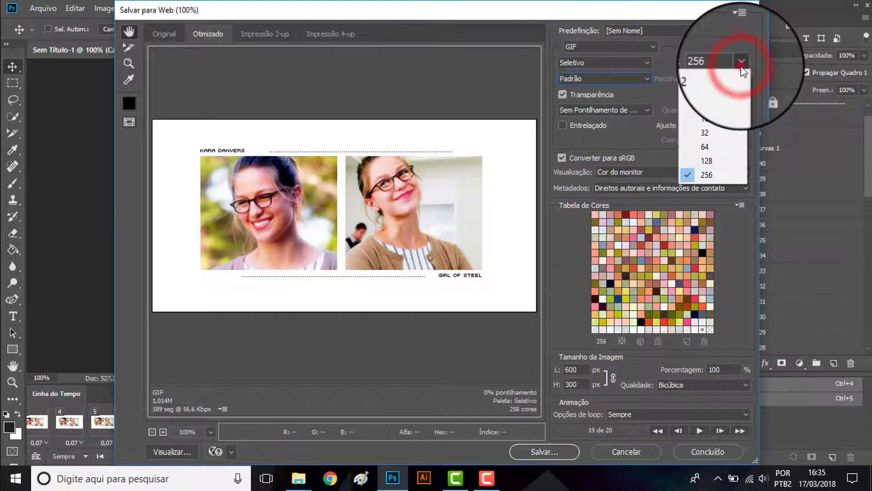
left_click(740, 63)
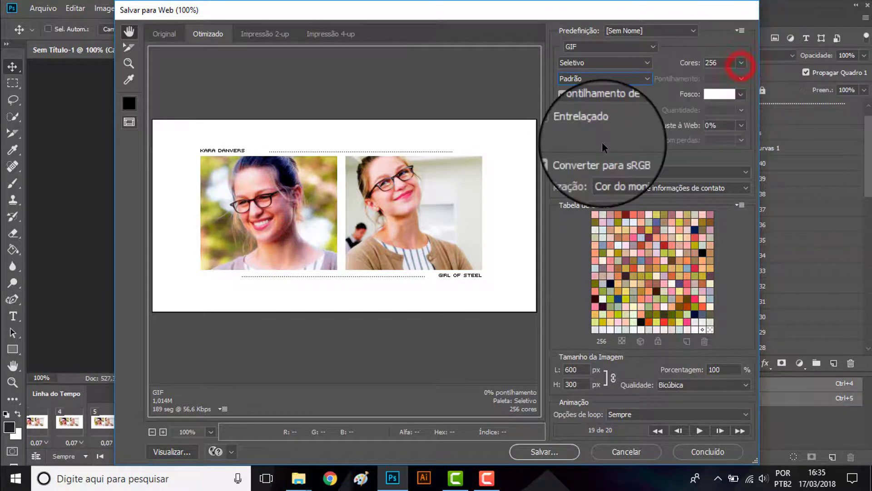
left_click(566, 95)
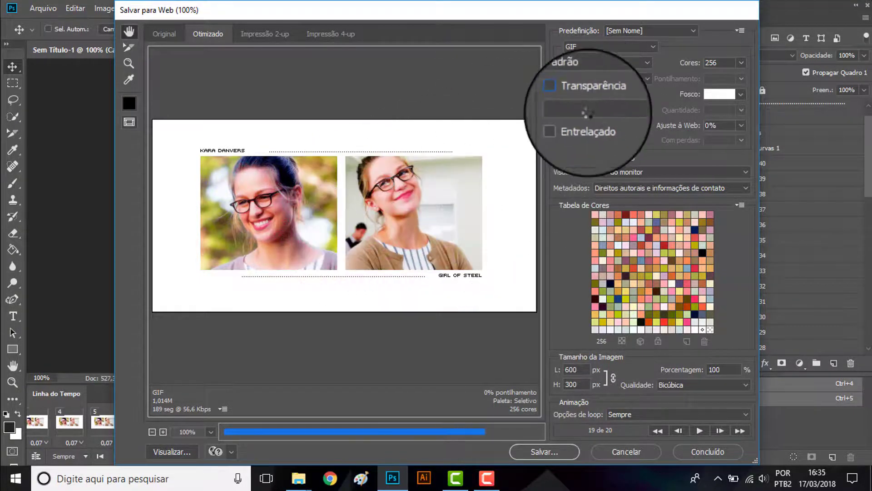
left_click(562, 94)
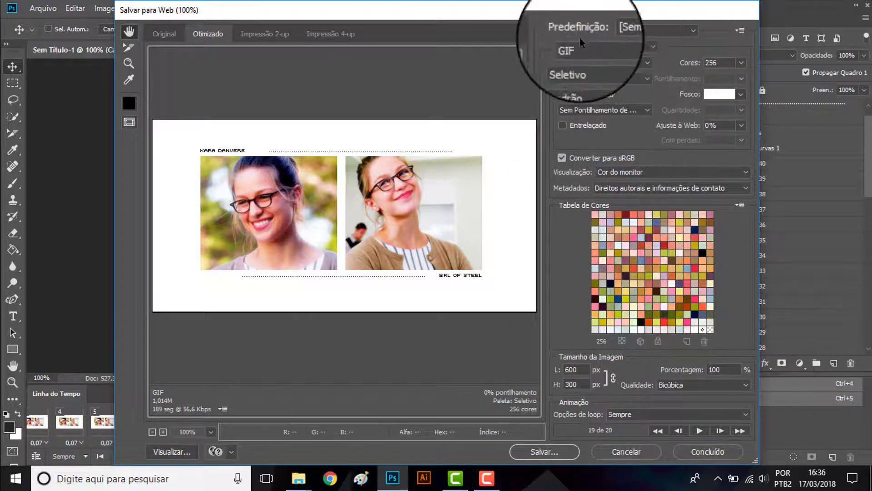
Save the optimised GIF to the desktop (Área de Trabalho) under the name KARA DANVERS GIF HEADER
left_click(549, 452)
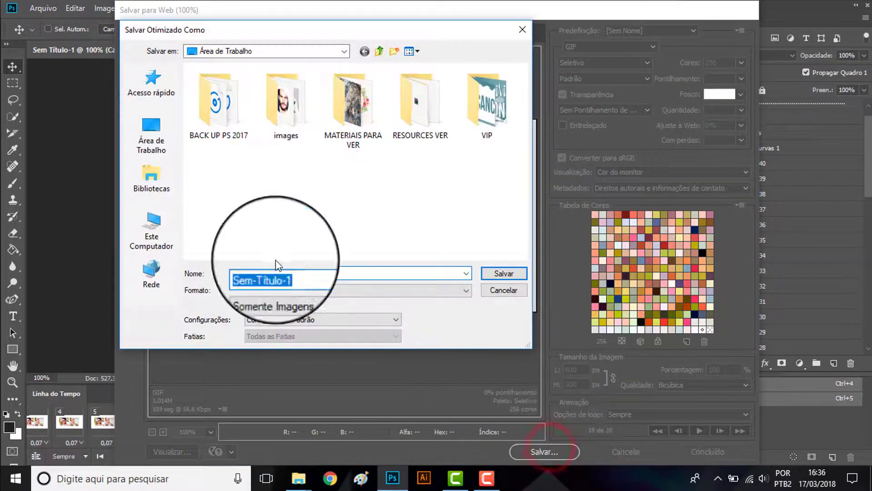
left_click(151, 142)
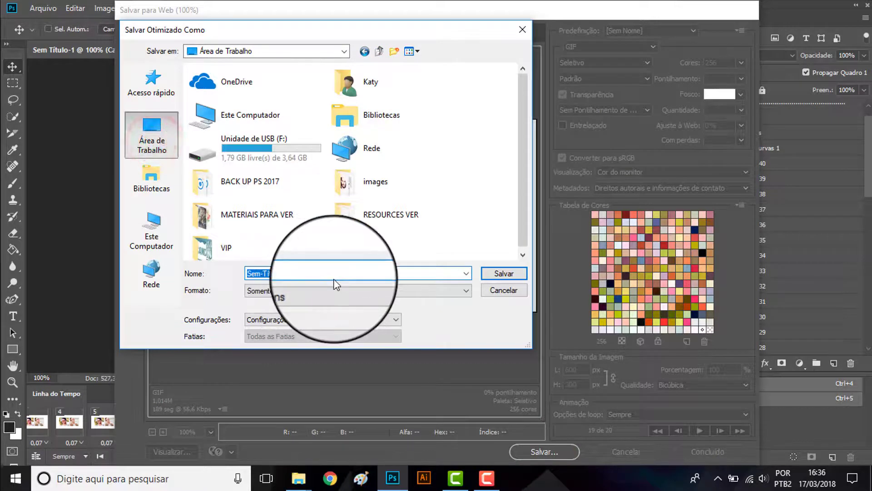
type("KARA RS GIF HEADER")
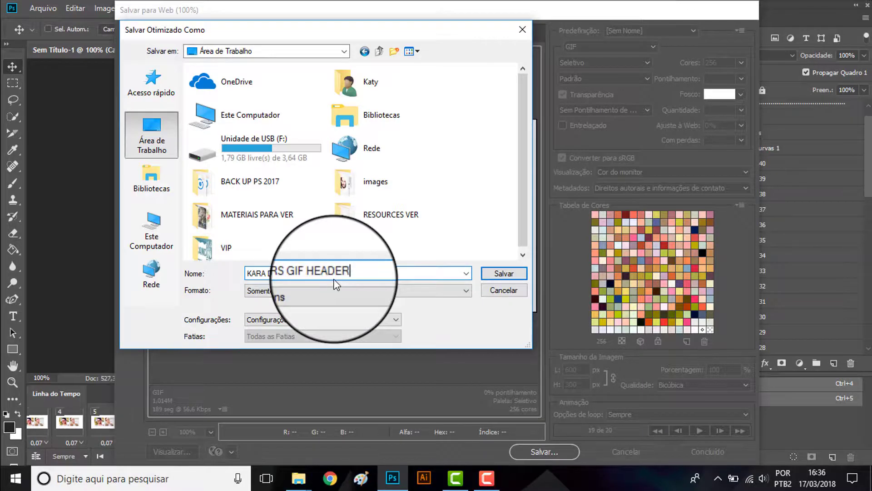
key("Return")
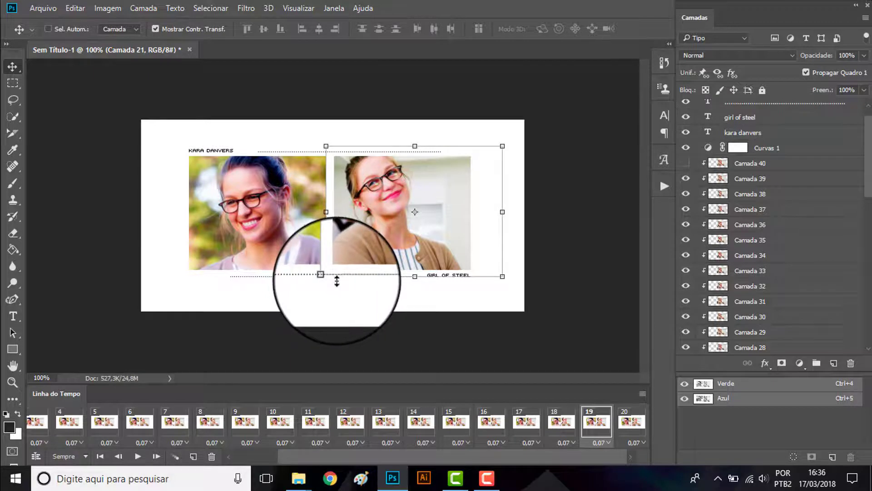
left_click(500, 480)
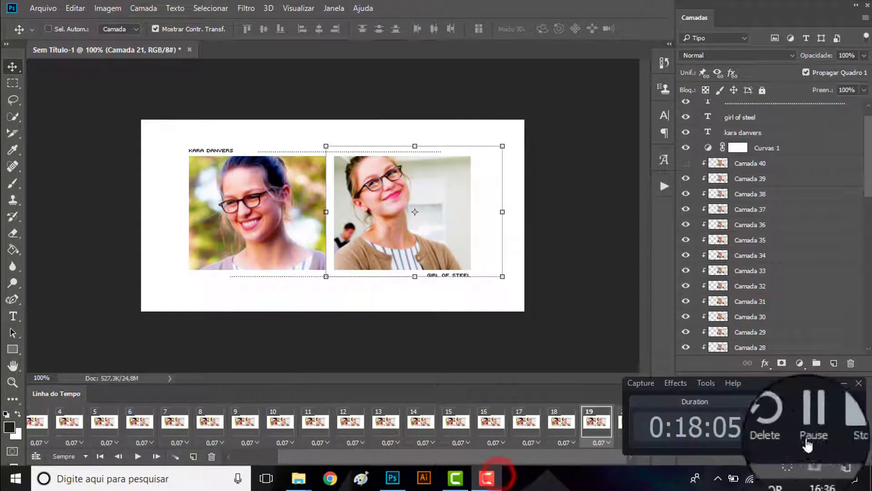